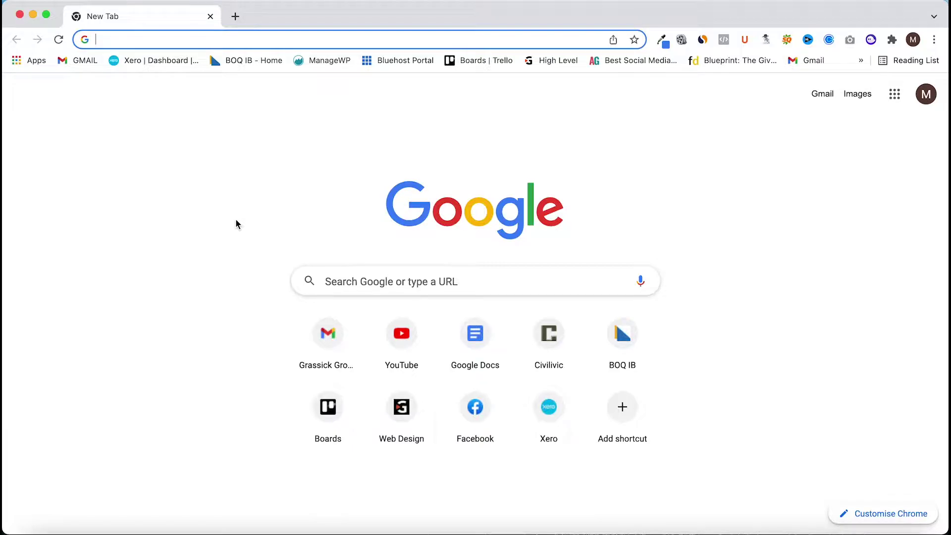
Step: Open Meta Business Suite (business.facebook.com) from the 'bus' address-bar suggestion
text(business.facebook.com)
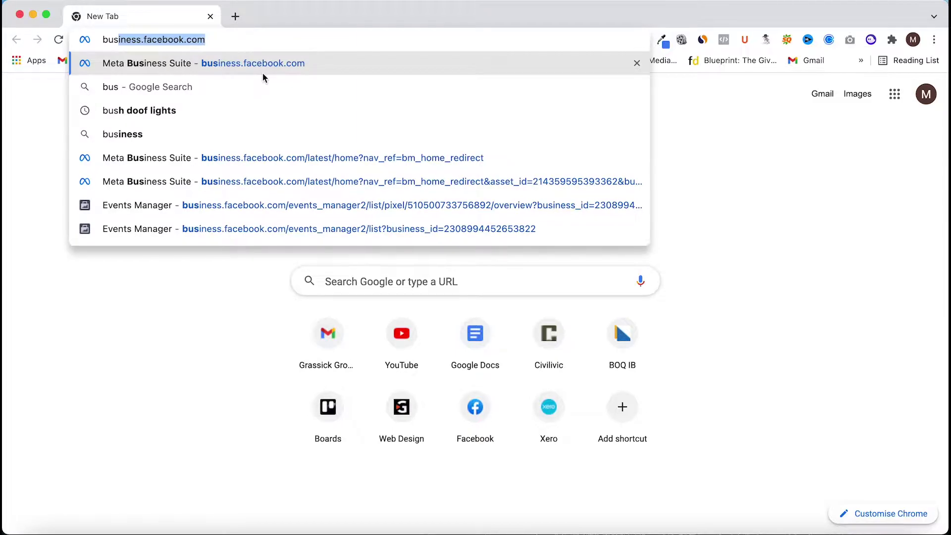
click(263, 73)
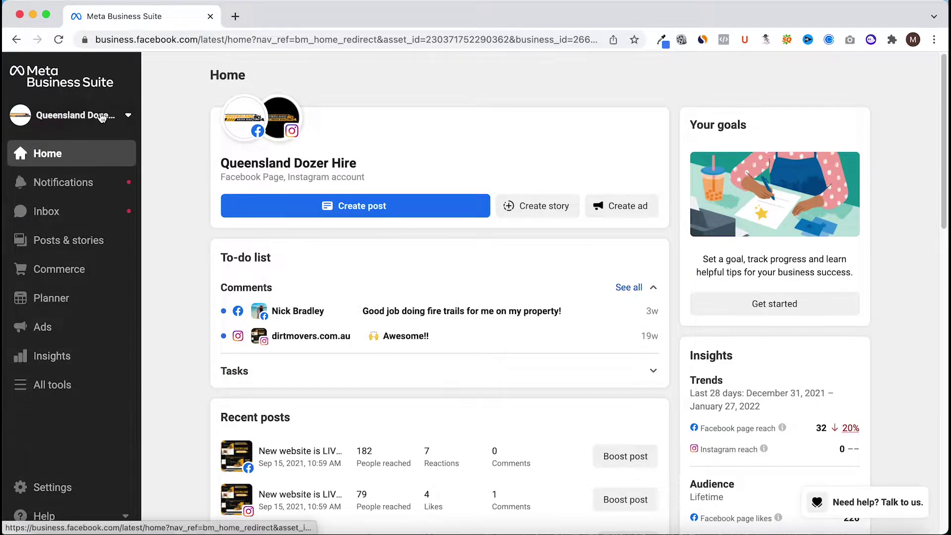
Step: Launch Events Manager in a new tab from the Advertise section of All tools
mouse_move(279, 119)
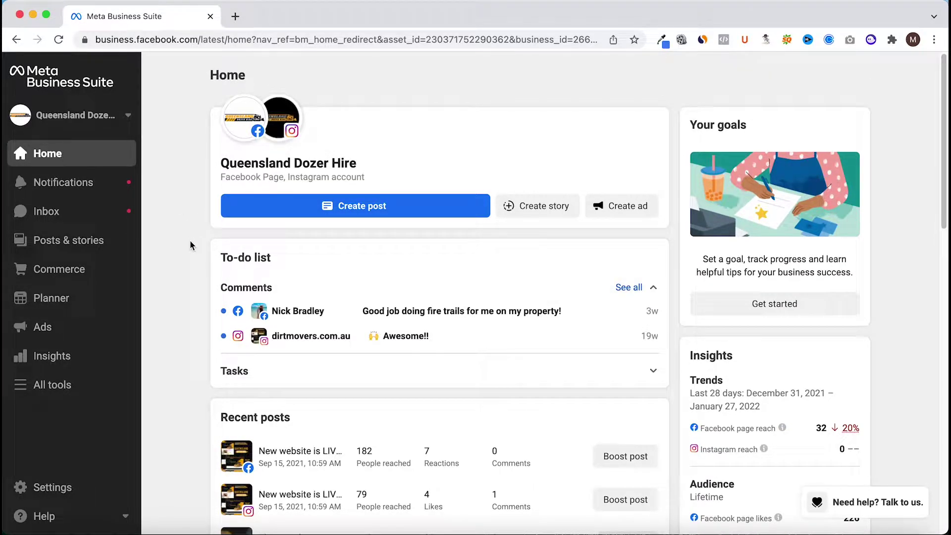
click(58, 390)
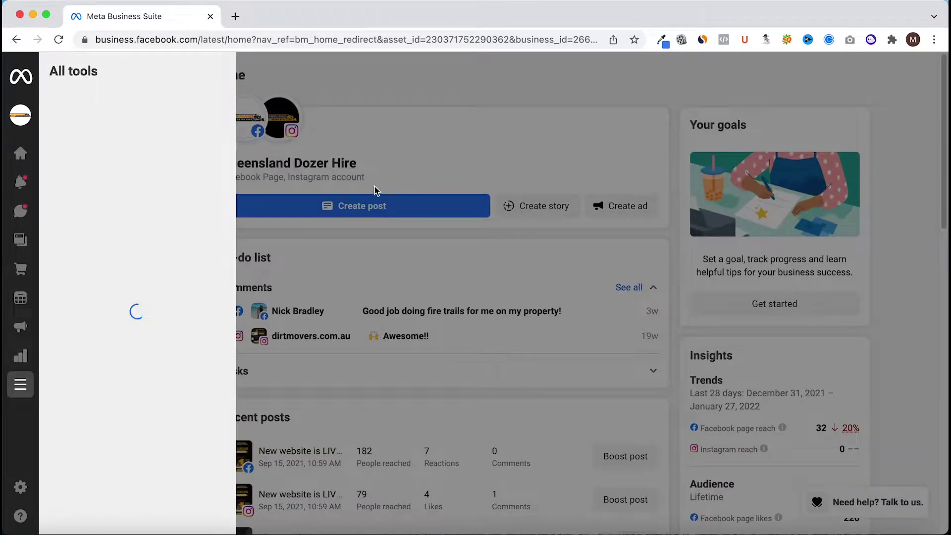
scroll(140, 382, down, 3)
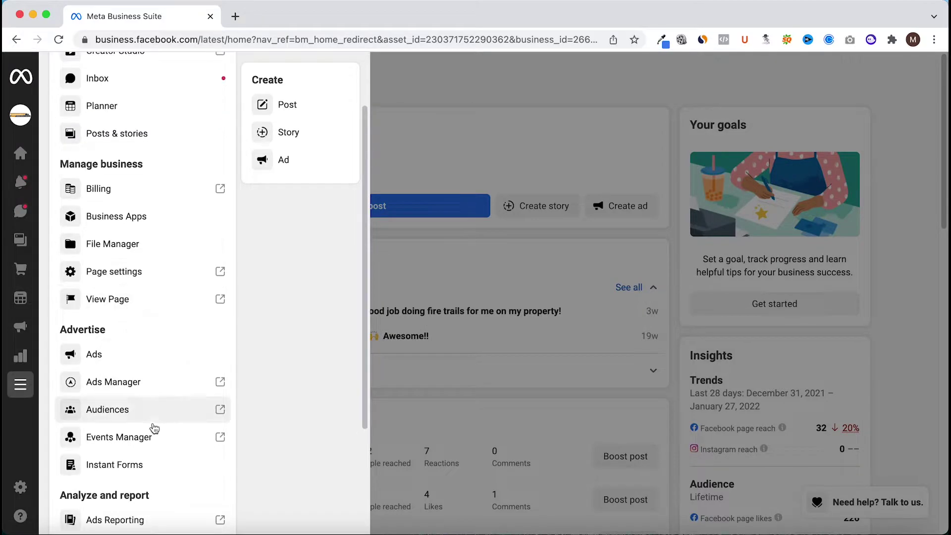
click(122, 441)
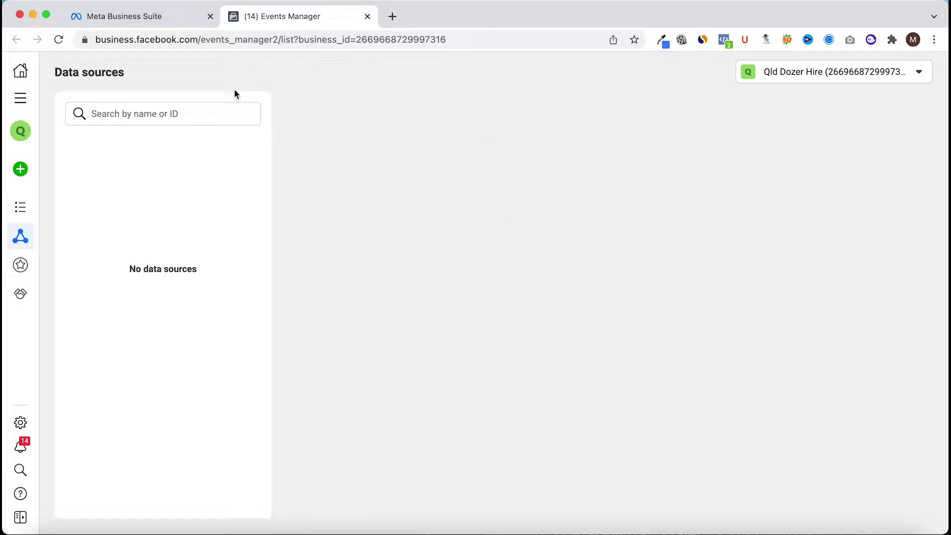
mouse_move(20, 169)
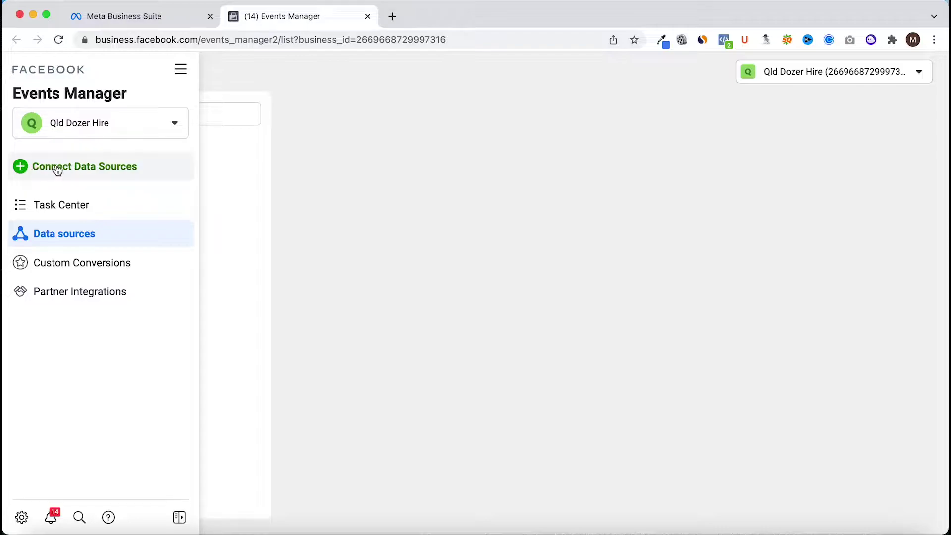
click(84, 169)
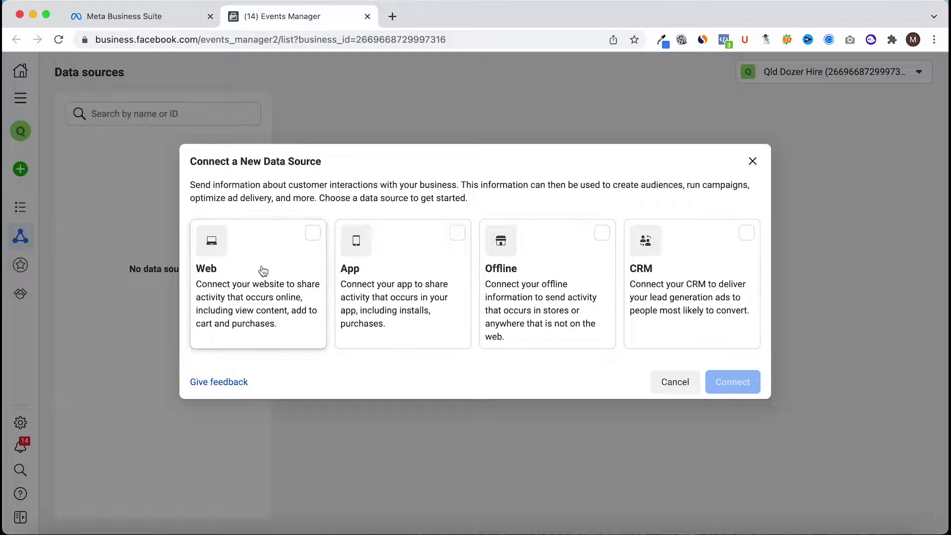
click(288, 254)
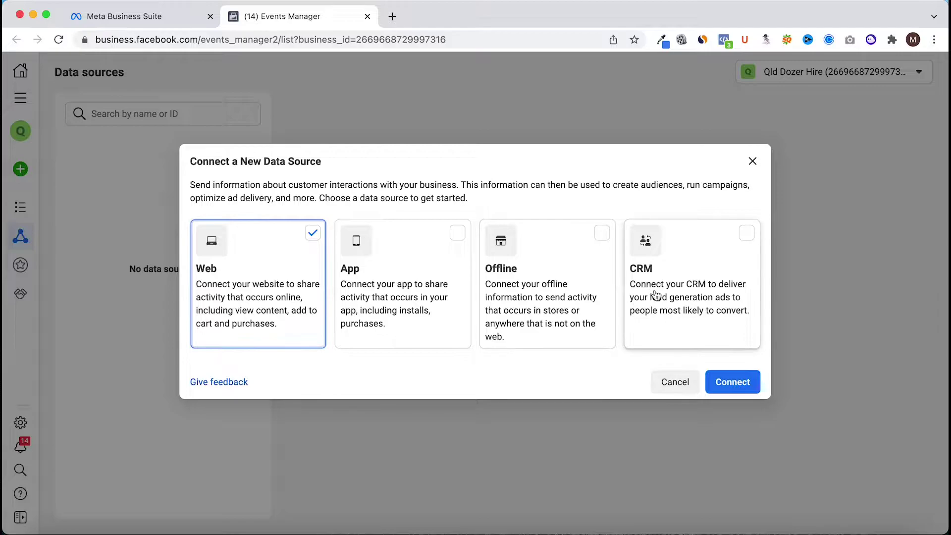
click(733, 382)
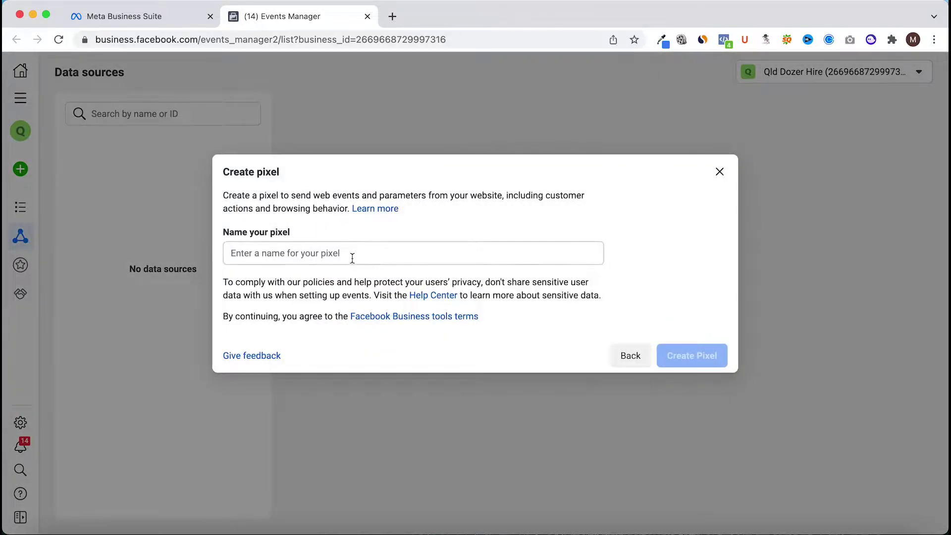
click(352, 255)
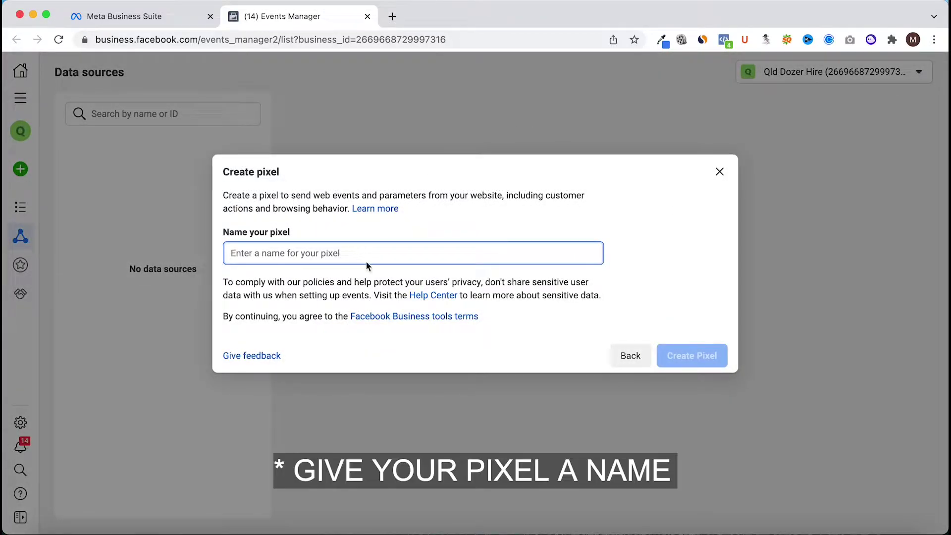
text(www.q)
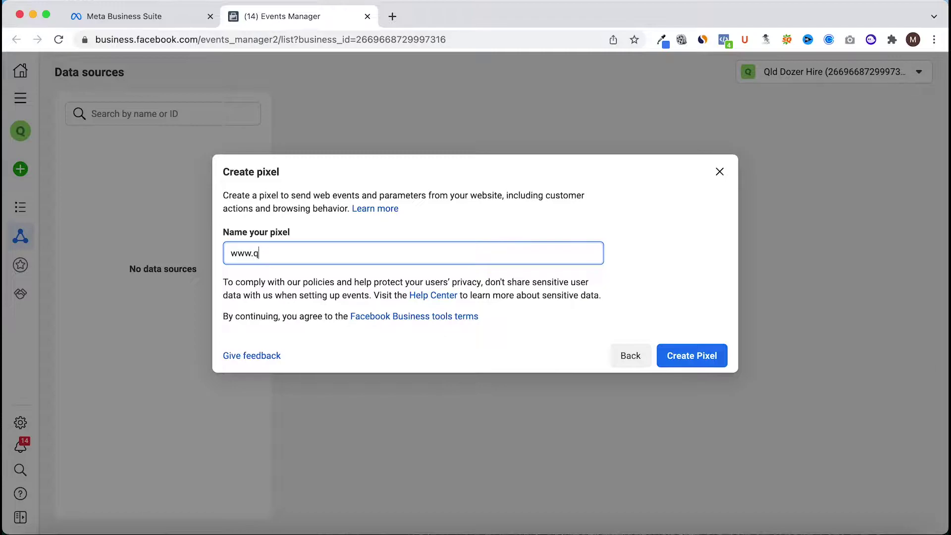
text(lddozerhire.com.au)
click(693, 355)
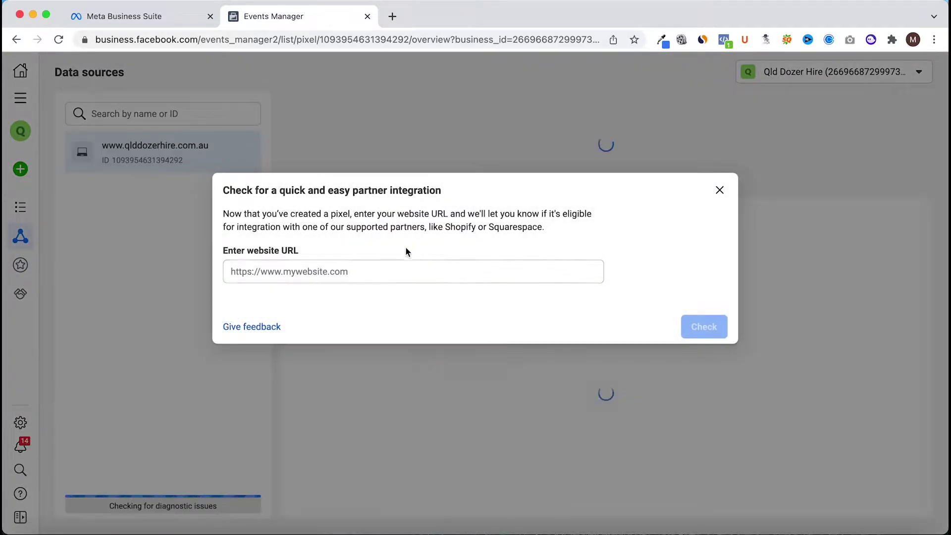
click(386, 270)
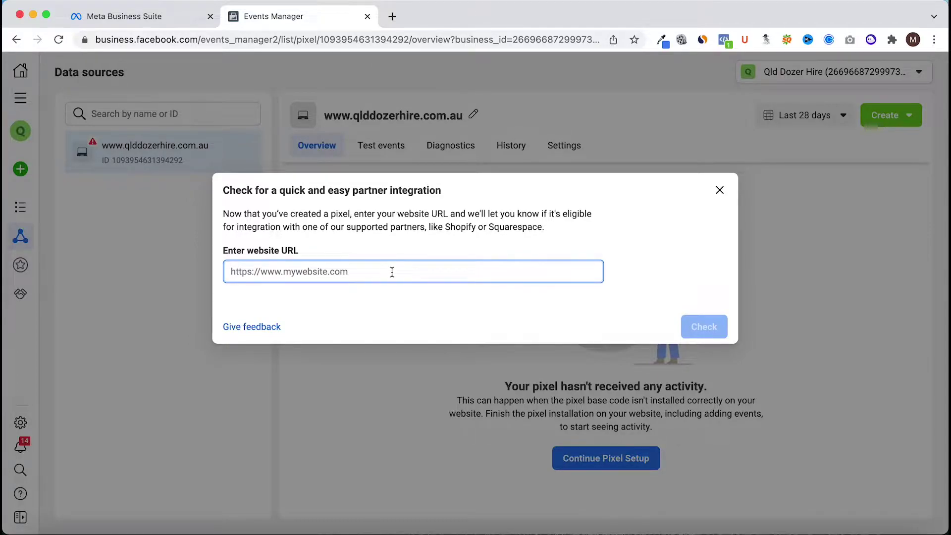
click(337, 272)
text(www.qlddo)
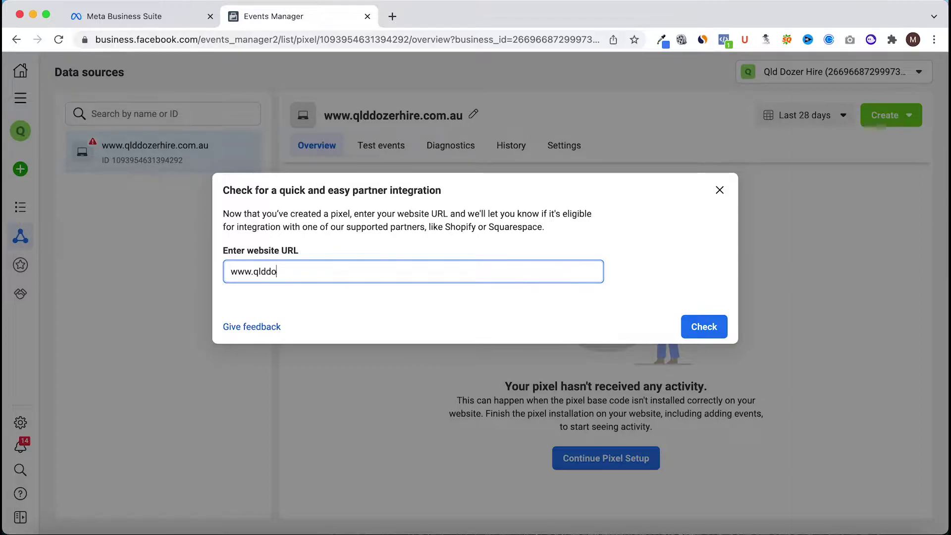
text(zer)
text(hiew)
text(.com.au)
click(703, 326)
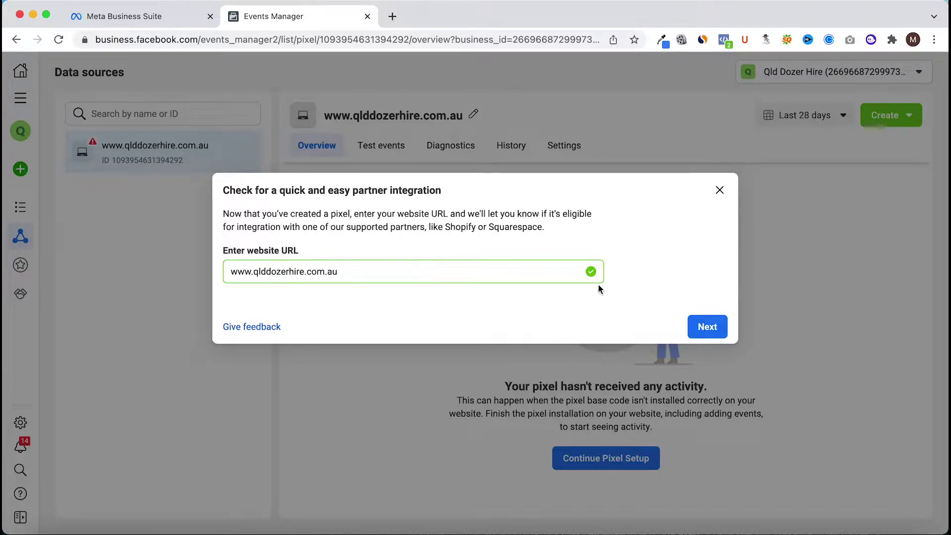
click(707, 329)
click(350, 311)
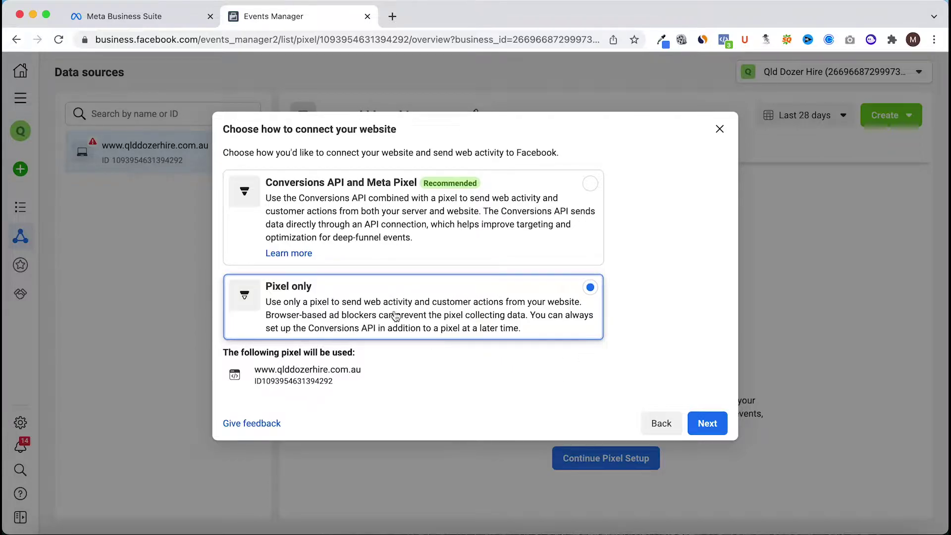
Step: Choose to install the pixel through a partner and pick WordPress from the partner grid
click(709, 425)
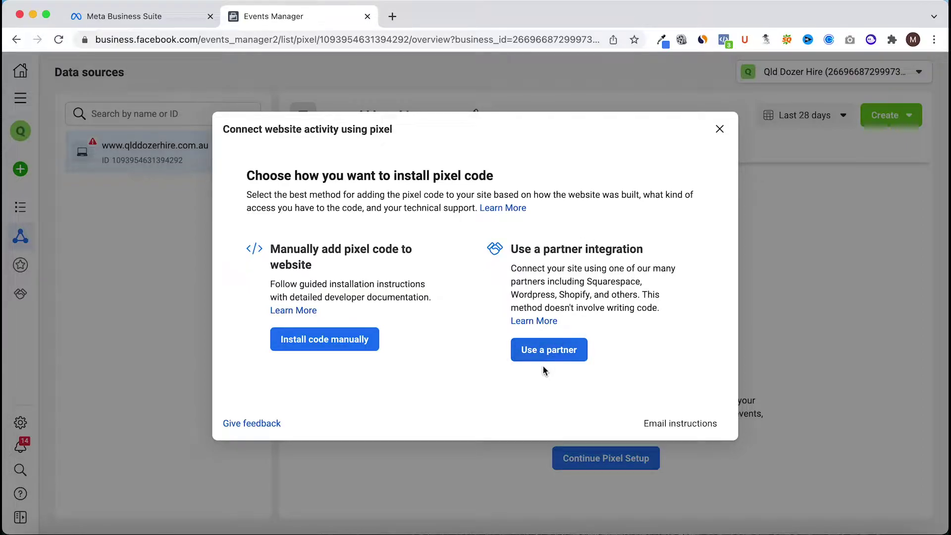
click(556, 351)
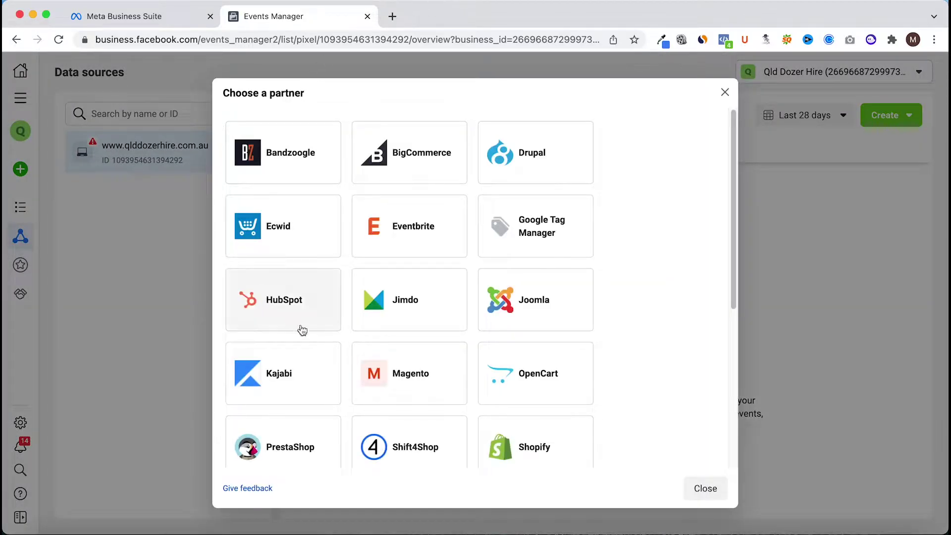
scroll(407, 293, down, 4)
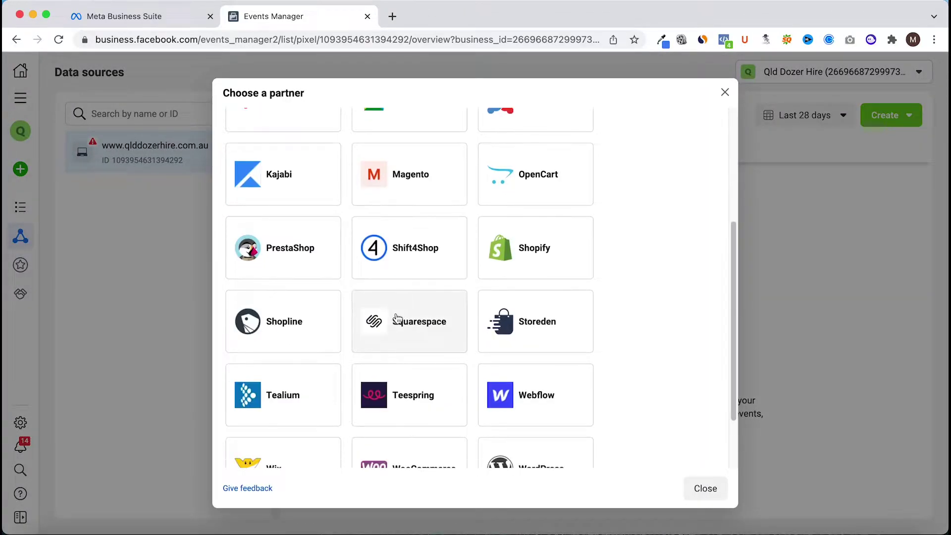
scroll(476, 346, down, 1)
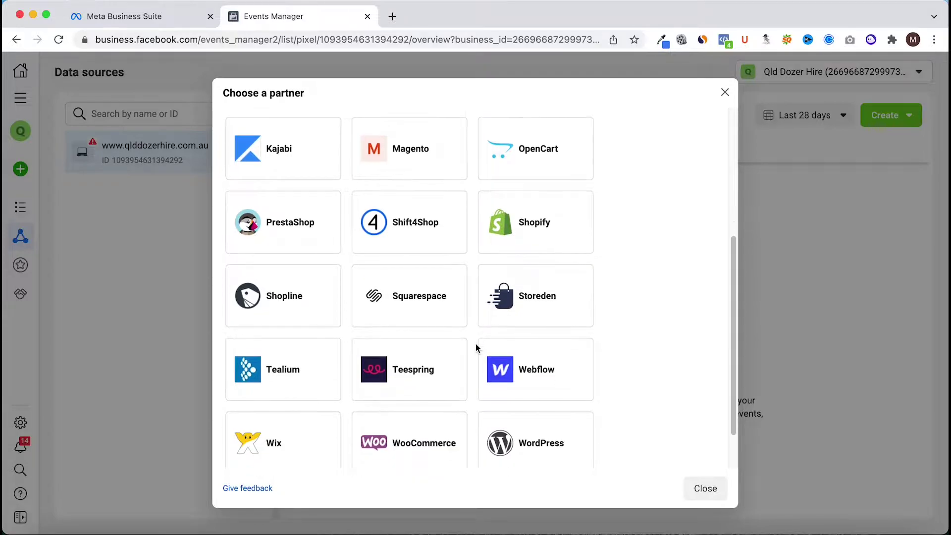
click(535, 422)
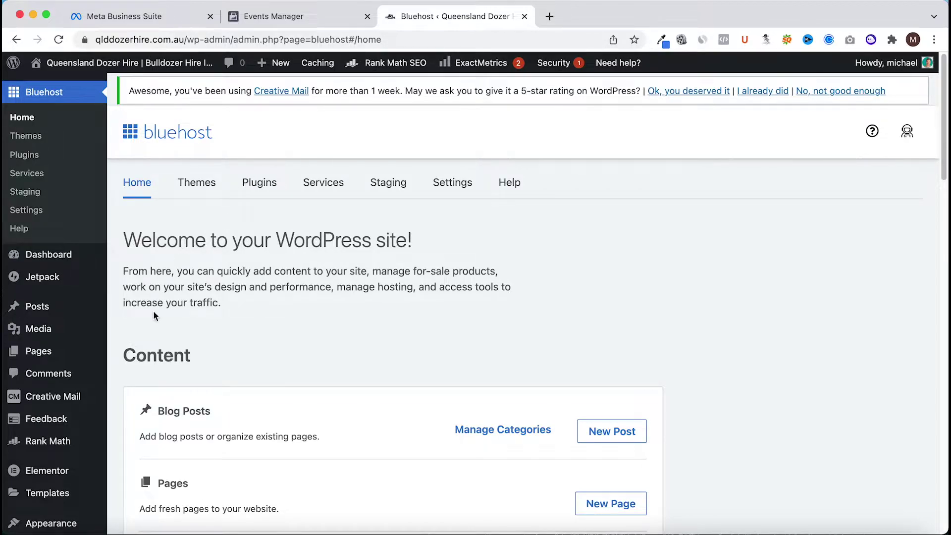
Step: Go to Plugins > Add New in the WordPress admin sidebar
scroll(15, 391, down, 1)
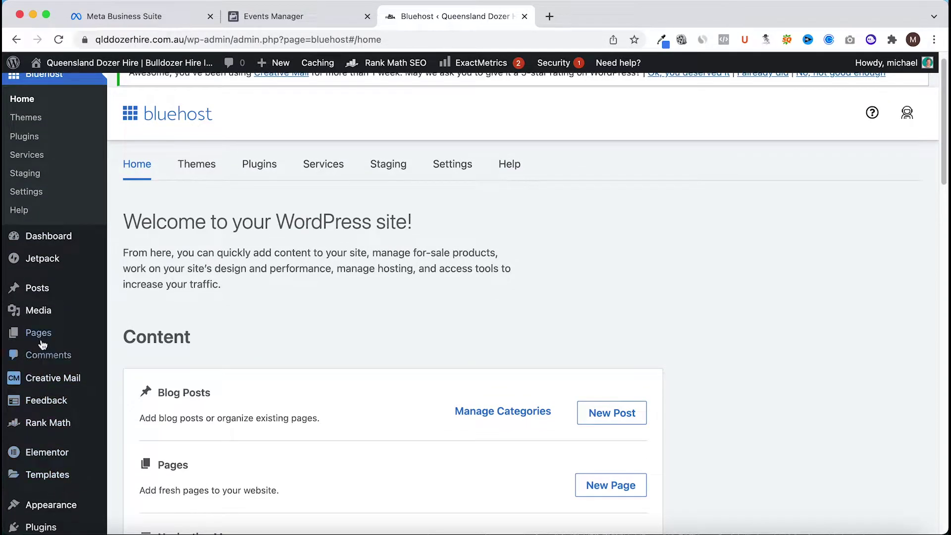
scroll(52, 396, down, 2)
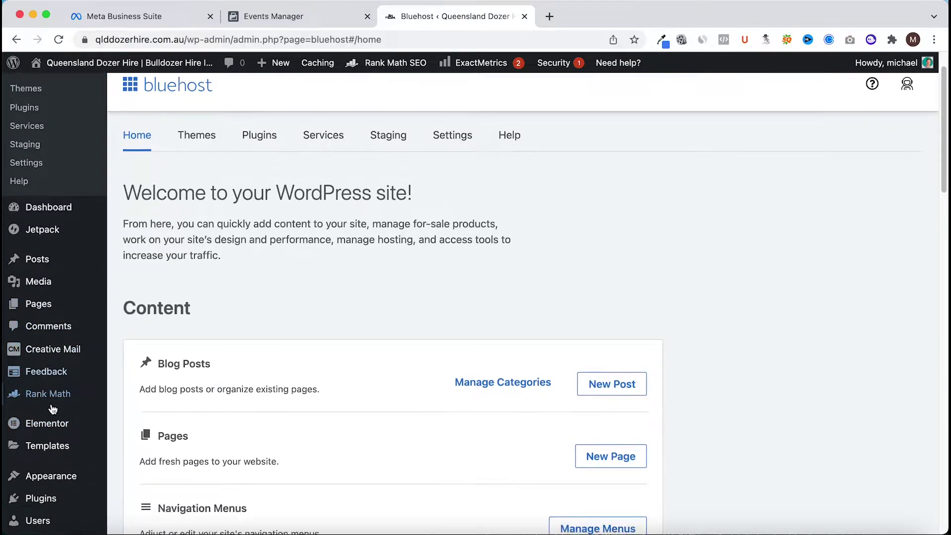
scroll(52, 408, down, 1)
mouse_move(40, 481)
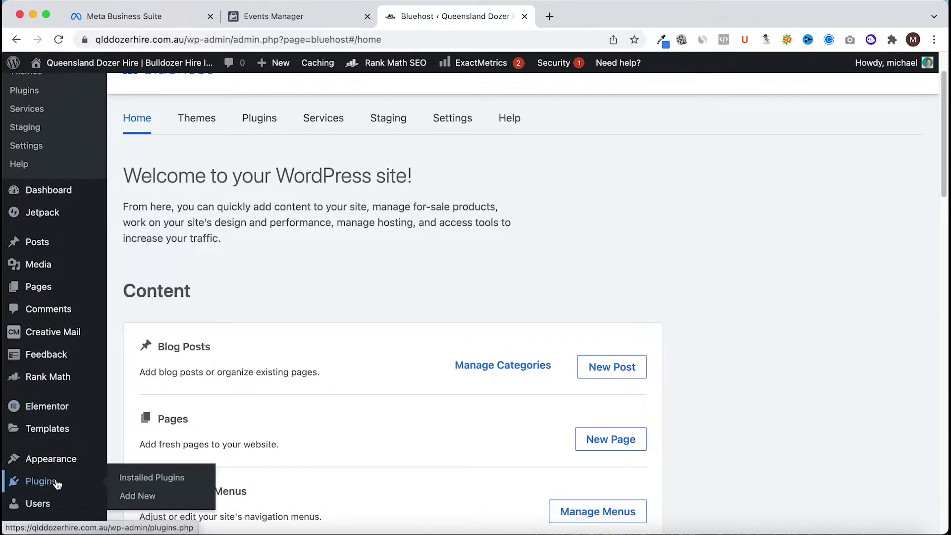
click(149, 495)
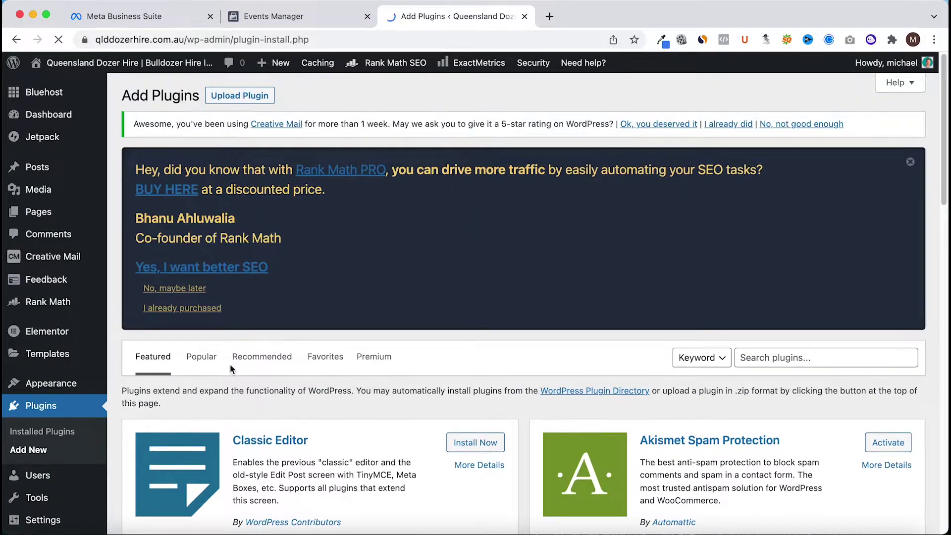
Step: Search plugins for 'Facebook' and install Facebook for WordPress
scroll(233, 372, down, 1)
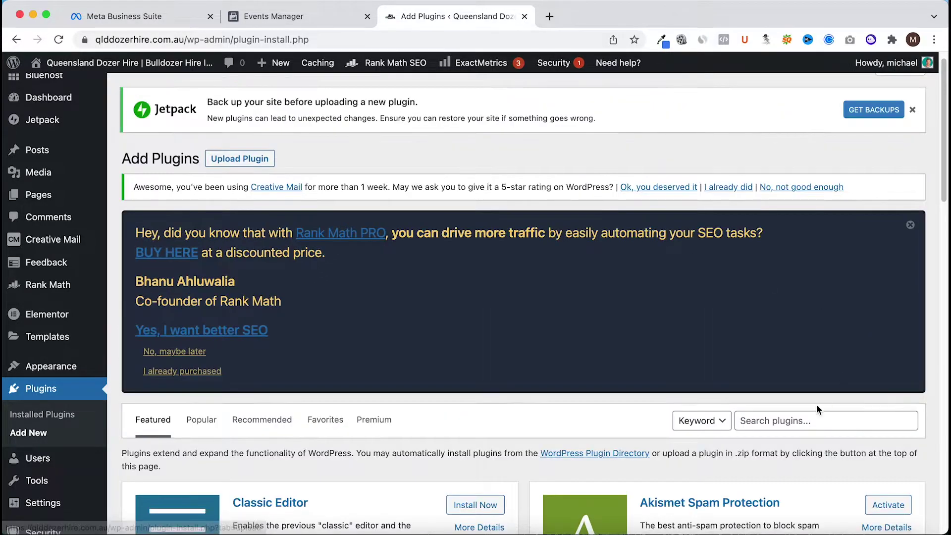
click(775, 421)
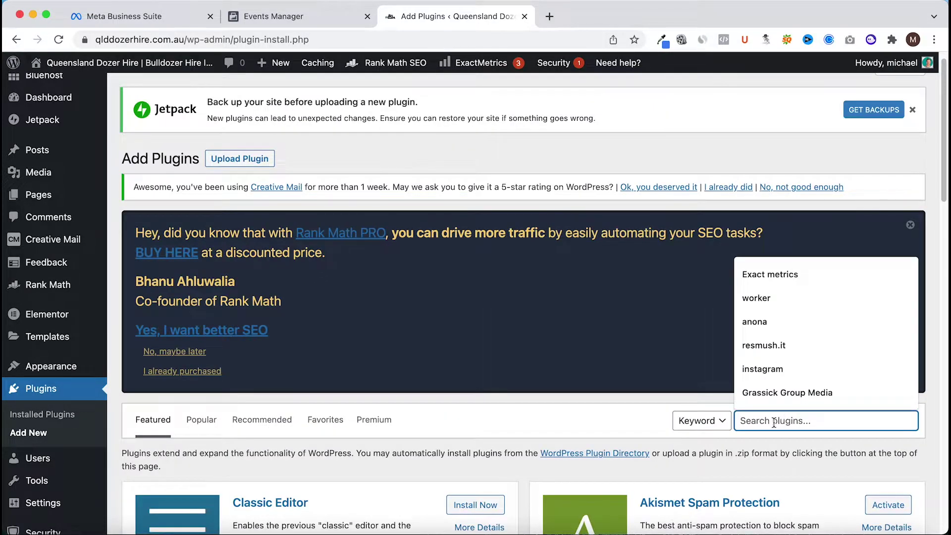
text(Fa)
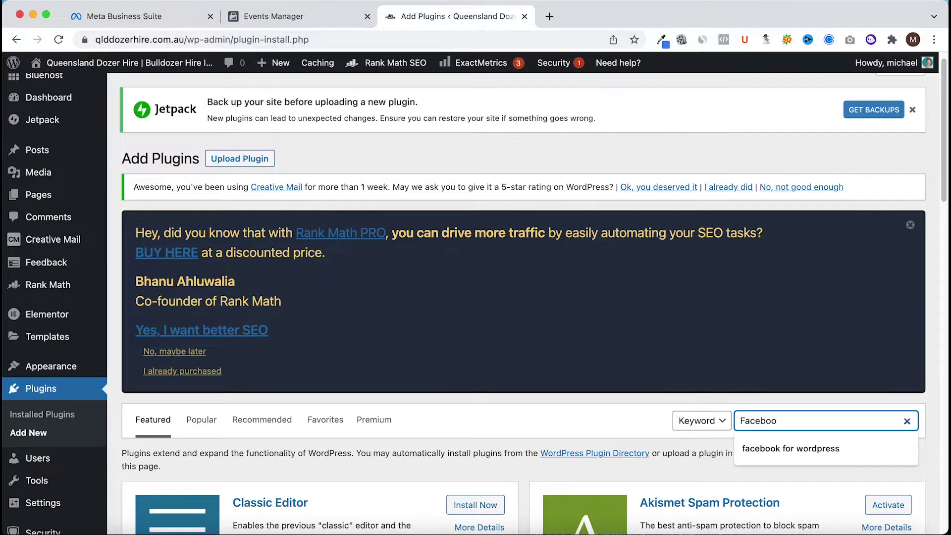
text(cebook)
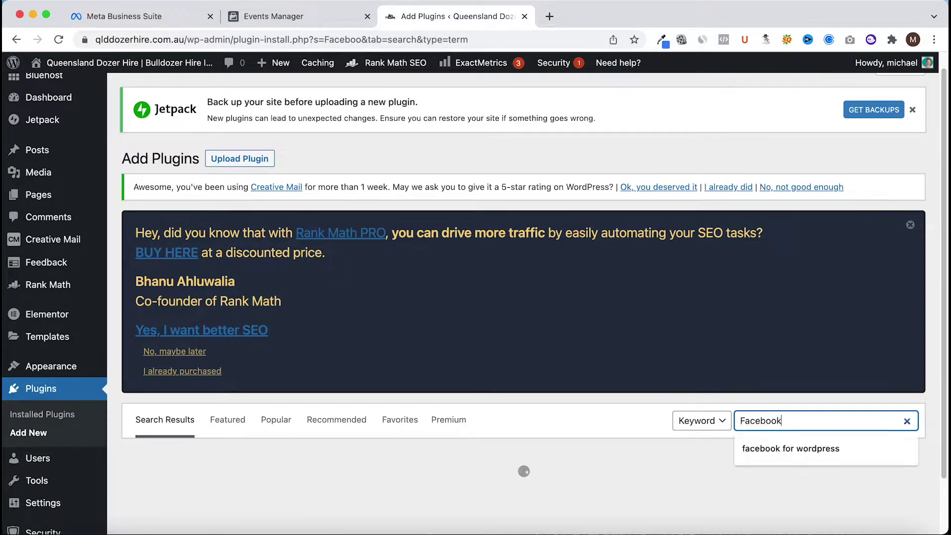
key(Down)
key(Return)
scroll(465, 494, down, 1)
click(485, 449)
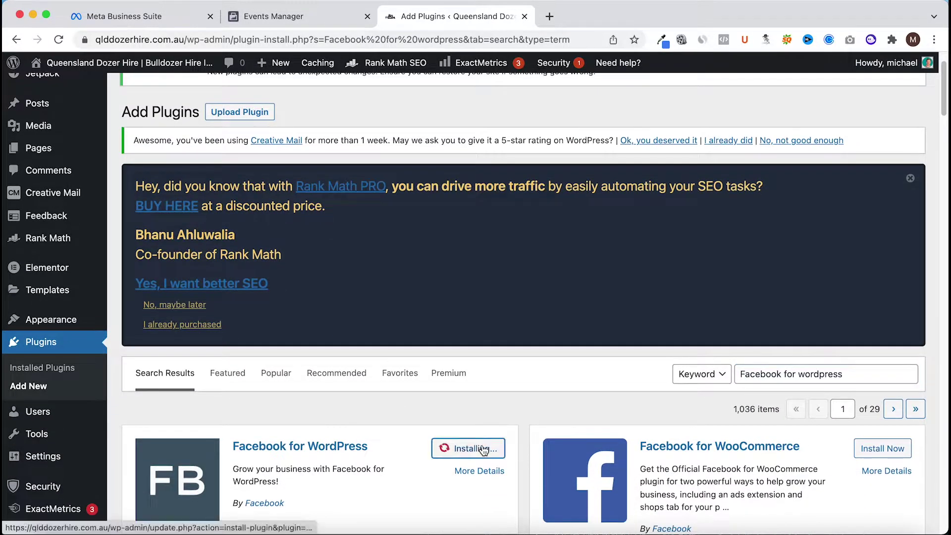
Step: Activate Facebook for WordPress and dismiss the Rank Math PRO promotion
scroll(347, 411, down, 1)
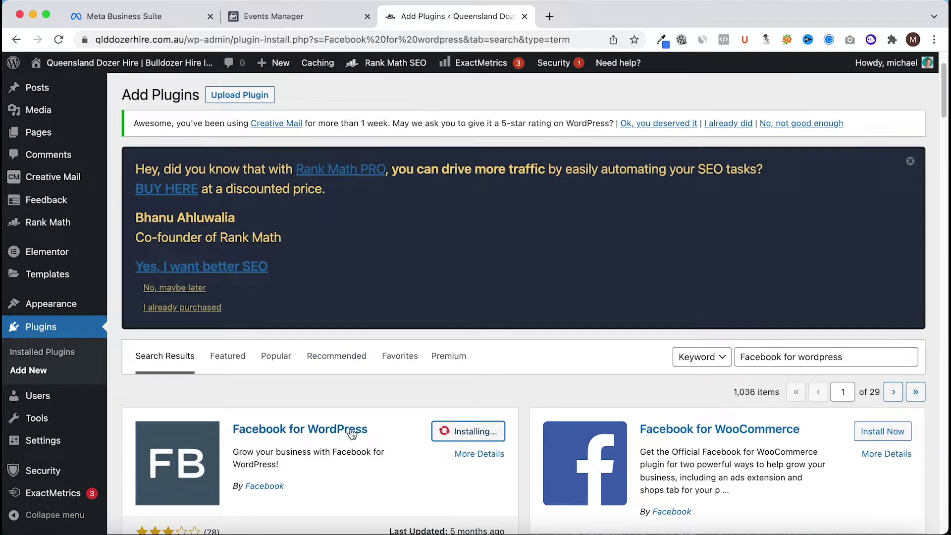
scroll(261, 488, down, 1)
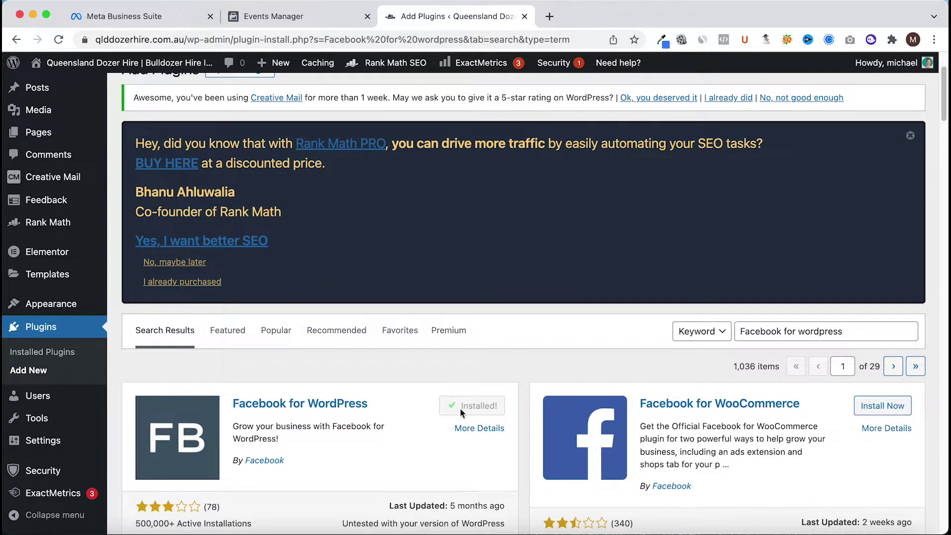
click(478, 407)
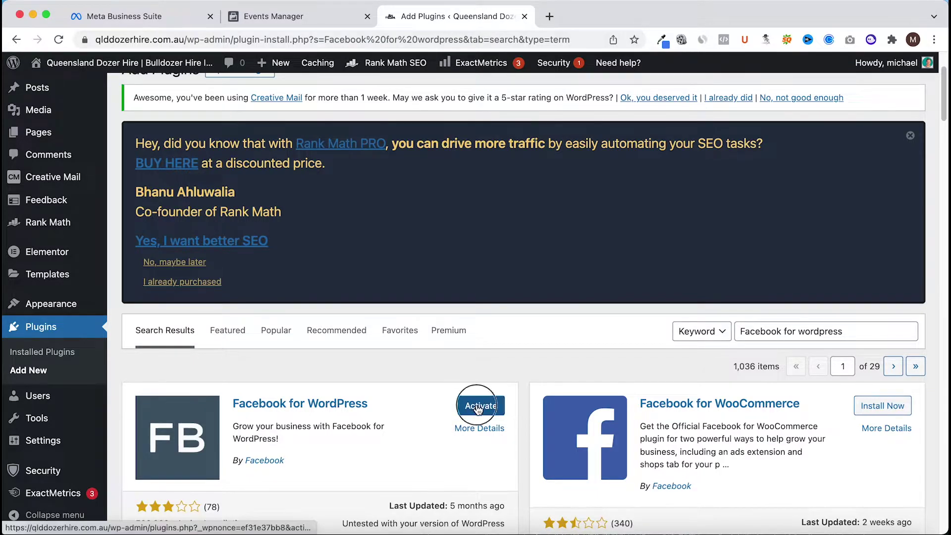
click(911, 136)
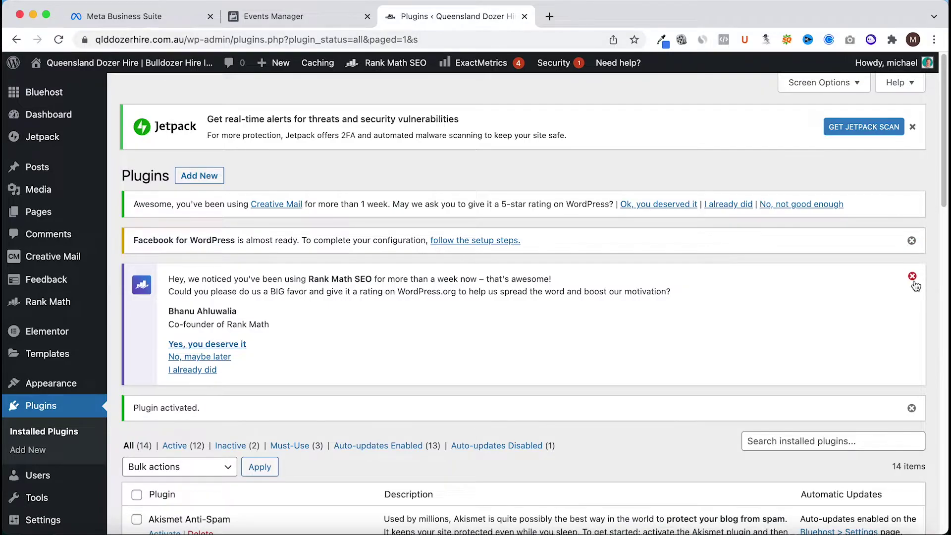
Step: Follow the Facebook for WordPress notice's setup steps link to reach the Facebook Pixel Settings page
click(912, 277)
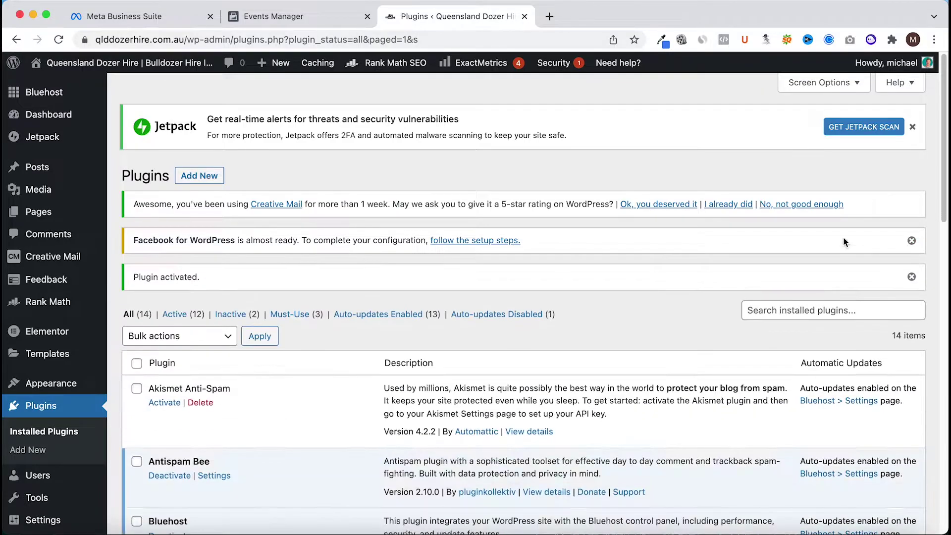
scroll(124, 347, down, 2)
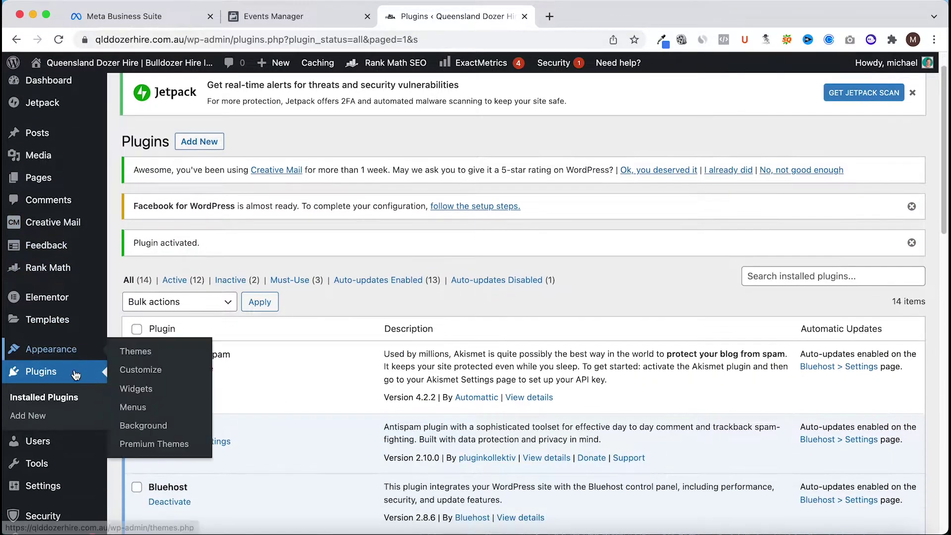
mouse_move(57, 483)
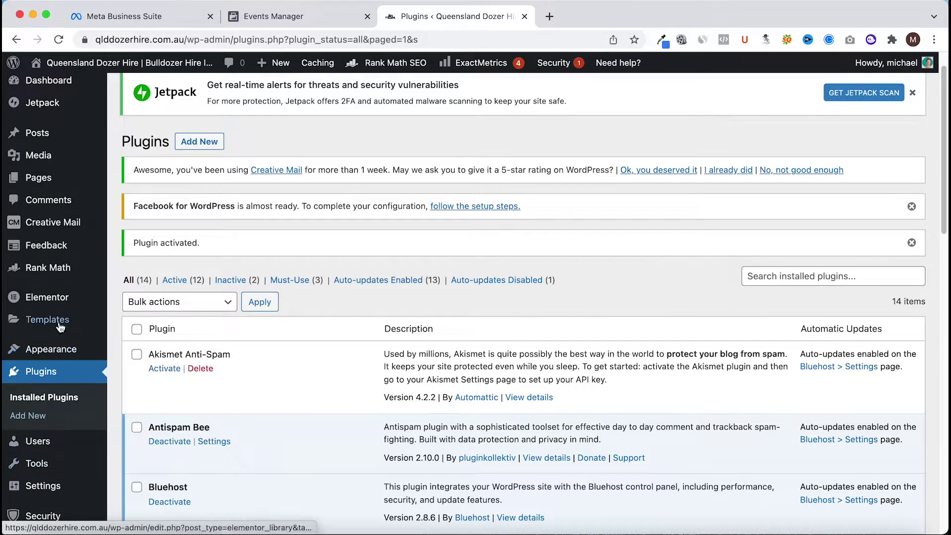
scroll(60, 483, down, 1)
scroll(59, 483, down, 1)
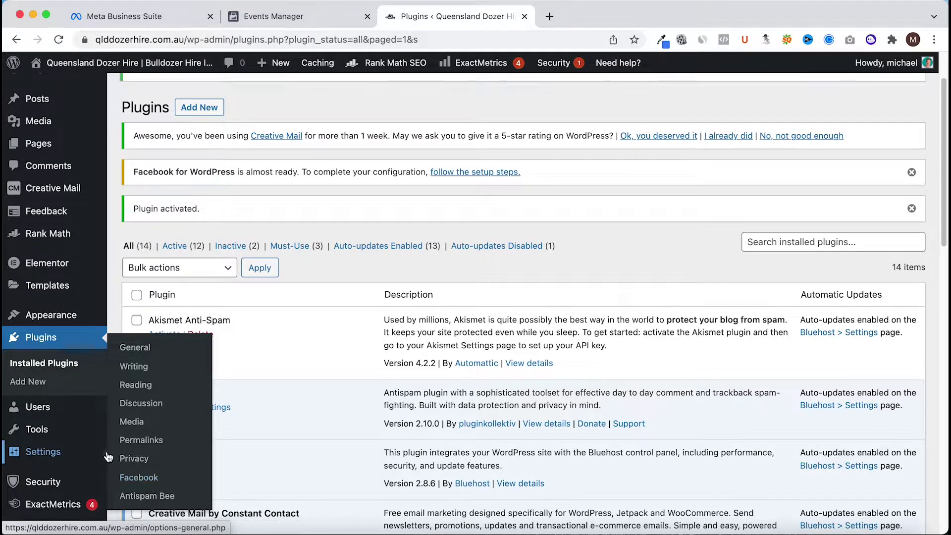
scroll(174, 227, up, 3)
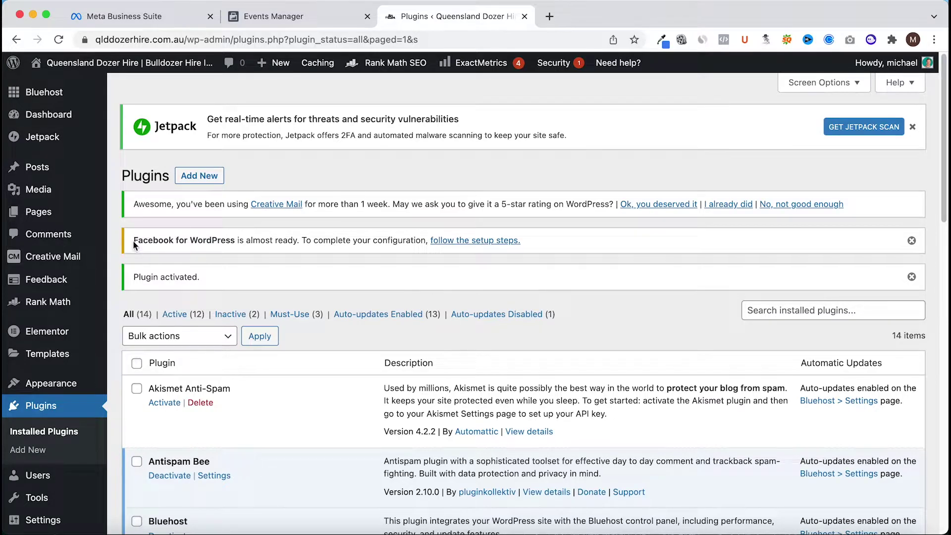
click(476, 242)
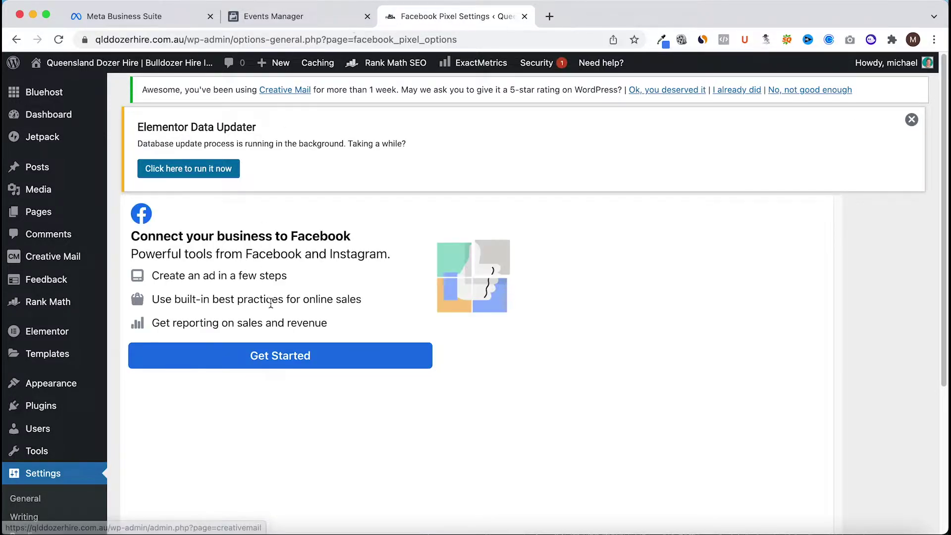
Step: Start connecting to Facebook as the signed-in account and accept the WordPress App permissions
click(286, 355)
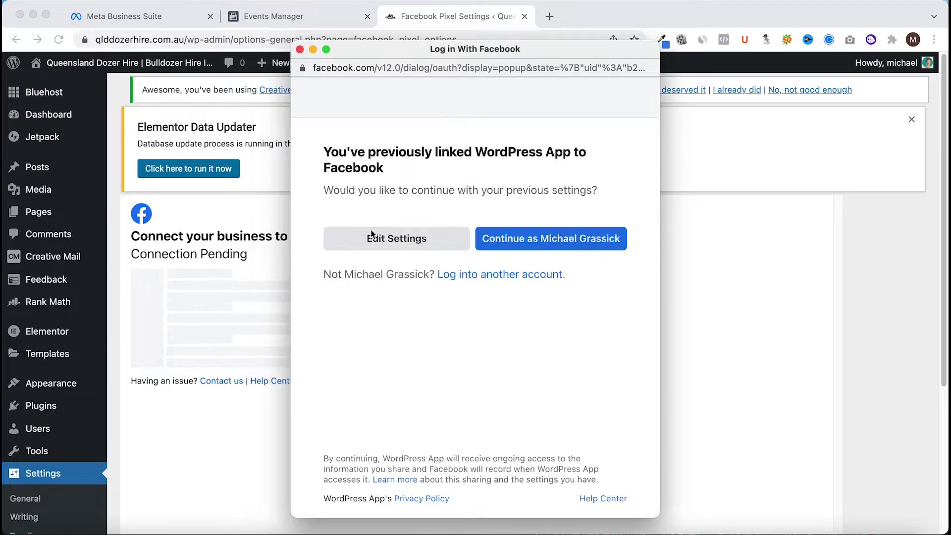
click(549, 239)
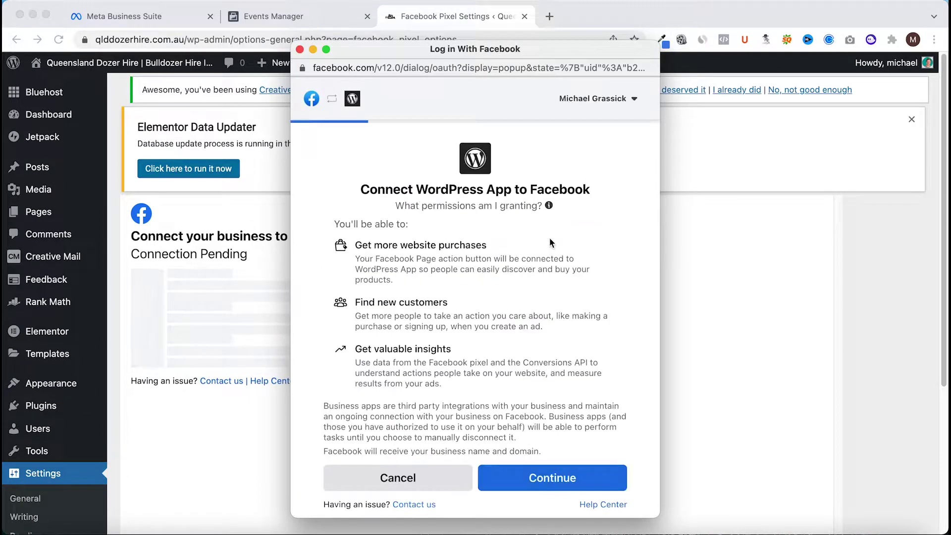
click(551, 477)
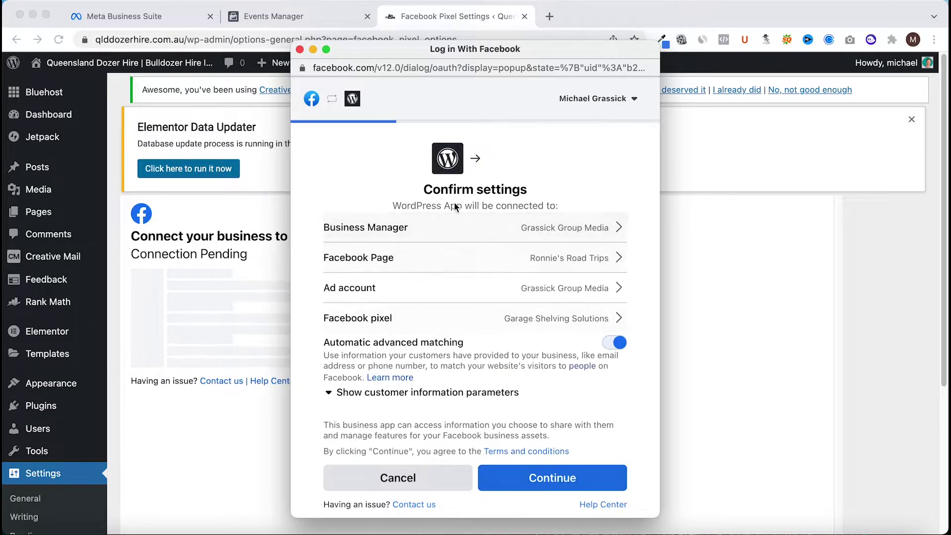
Step: Select Qld Dozer Hire as the Business Manager and Queensland Dozer Hire as the Page
click(568, 230)
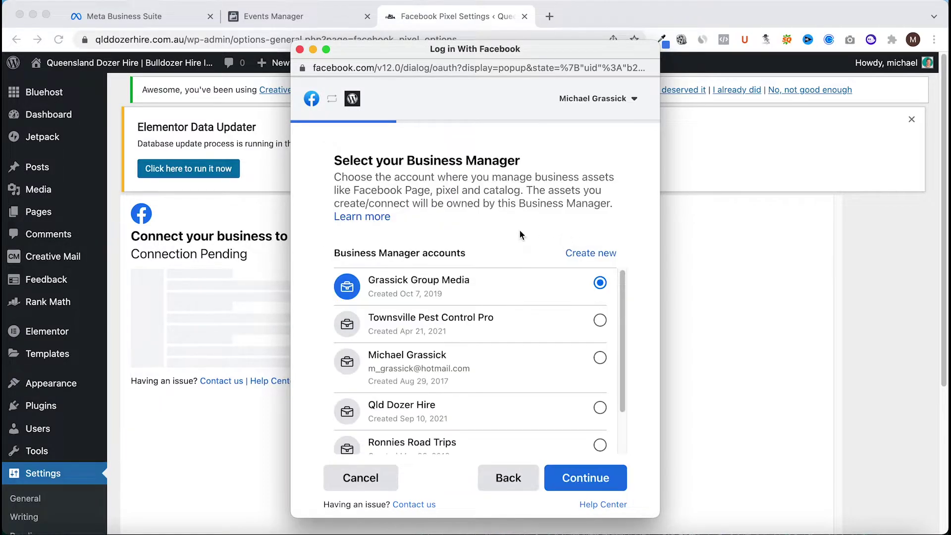
scroll(520, 381, down, 1)
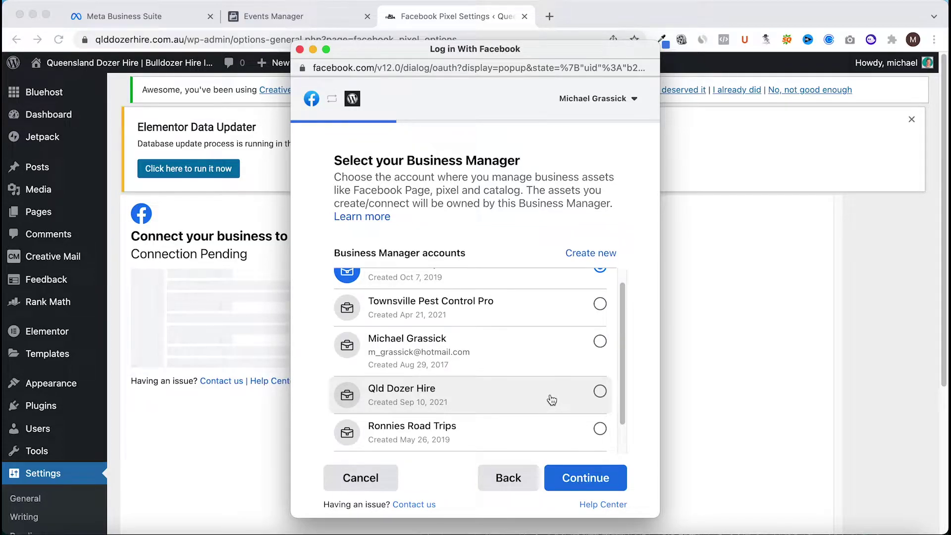
click(553, 399)
click(585, 477)
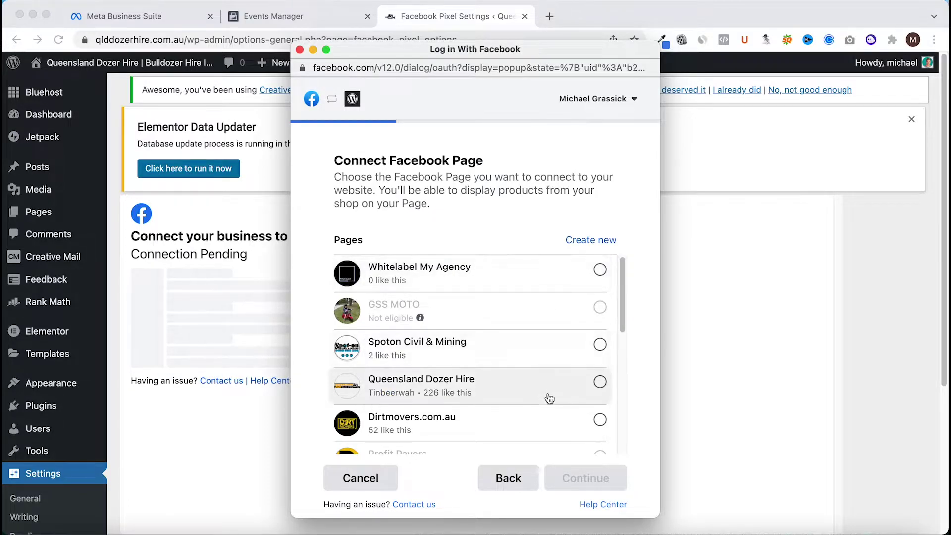
click(602, 387)
Step: Confirm the page and create a new ad account named 'QDH - Ad account'
click(590, 477)
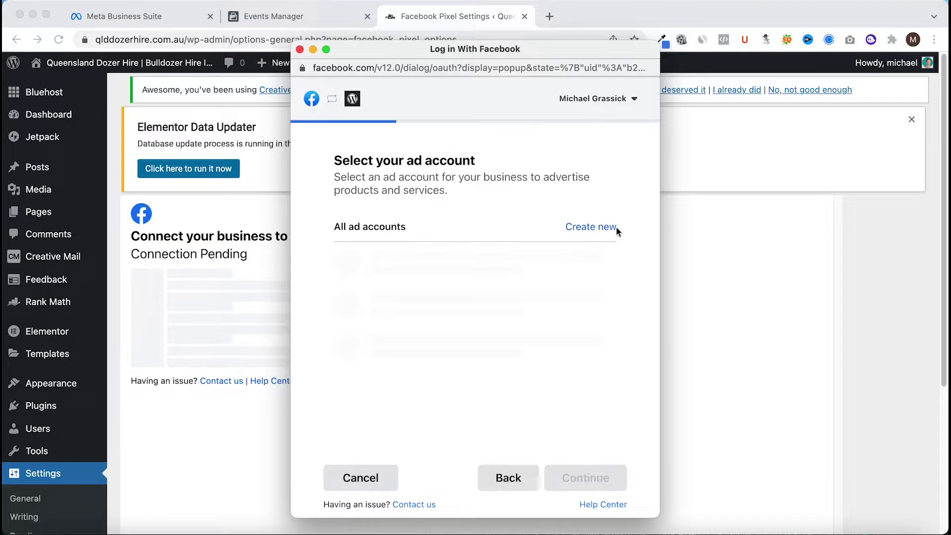
mouse_move(469, 265)
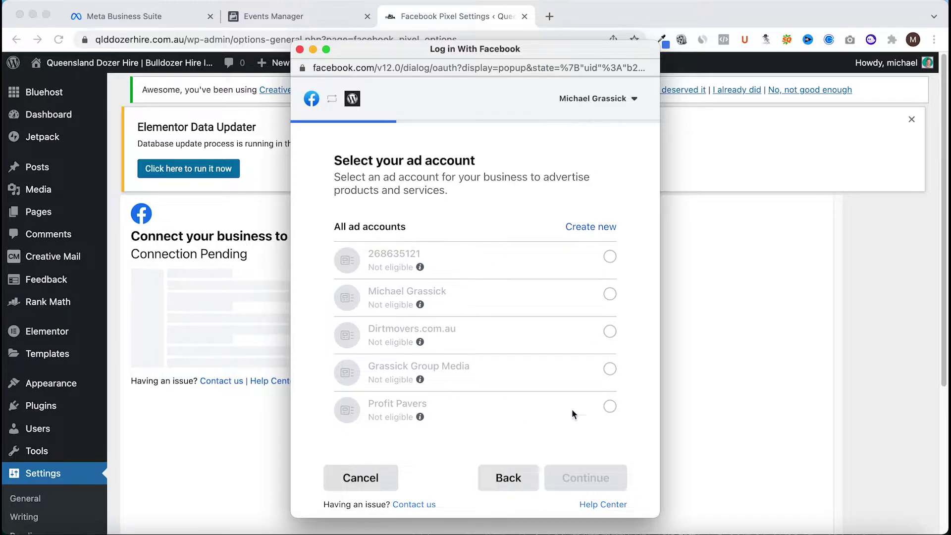
click(590, 227)
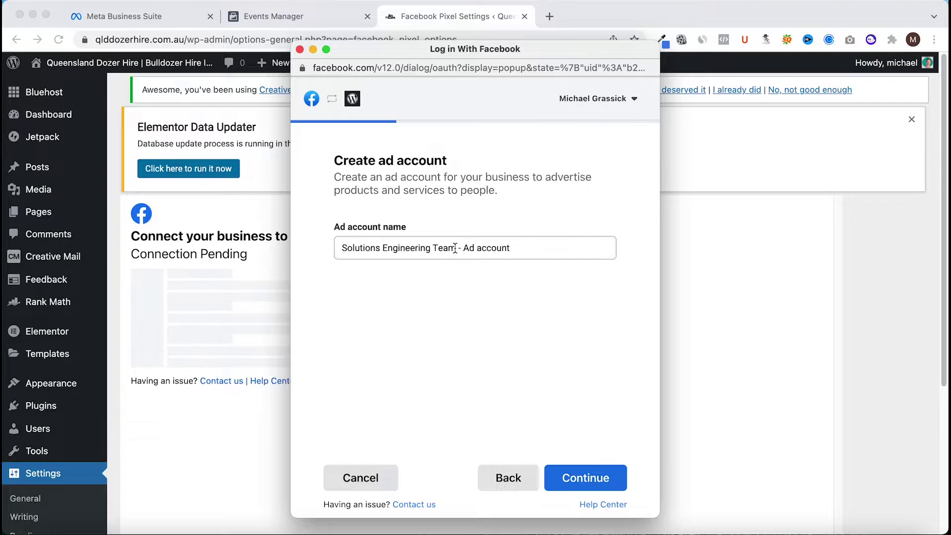
drag(456, 247, 300, 242)
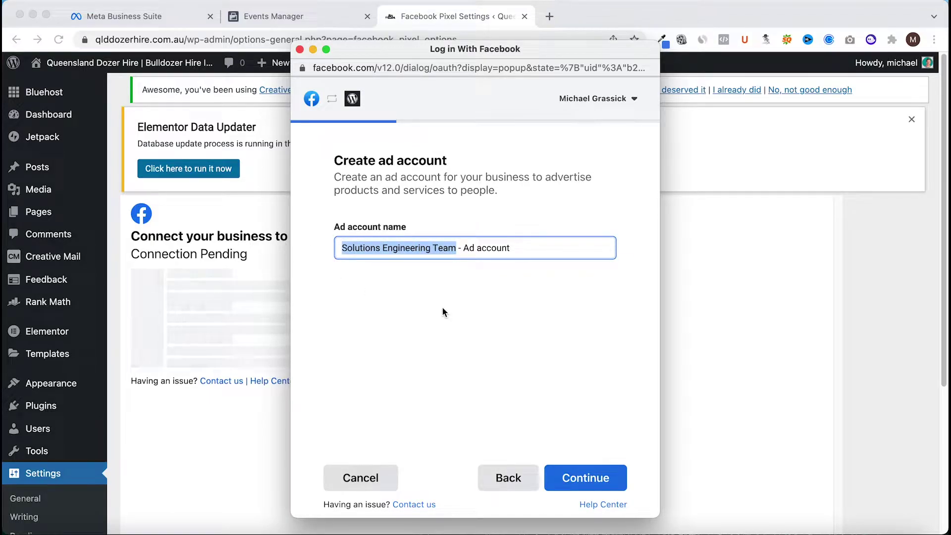
text(QDH)
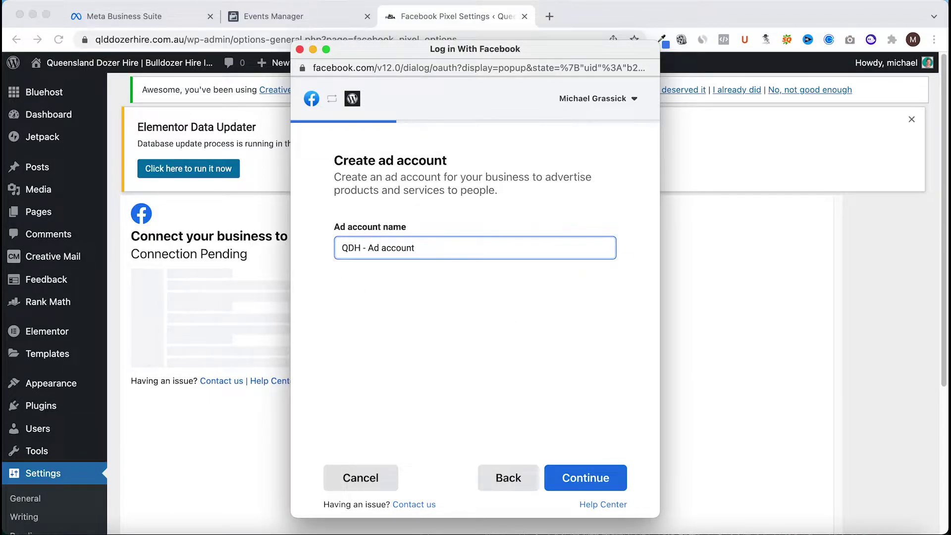
click(587, 477)
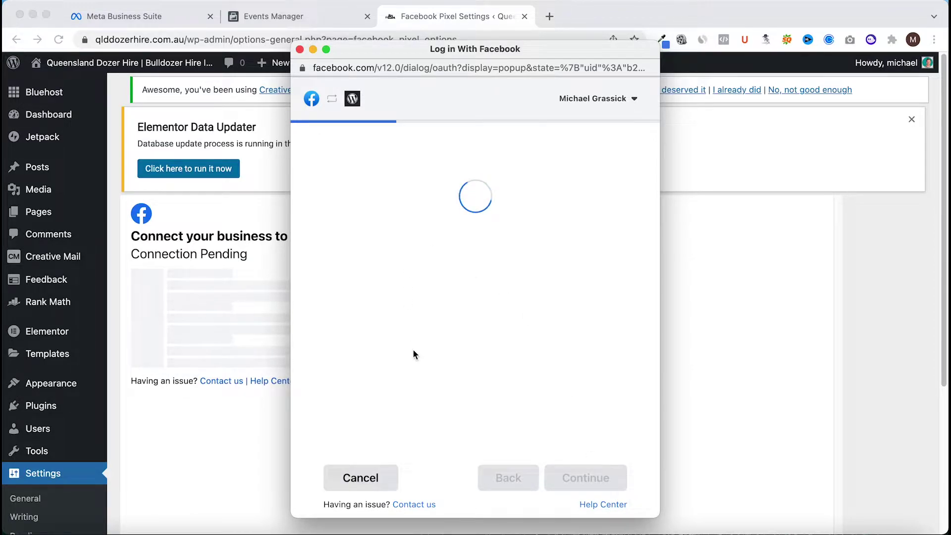
scroll(448, 332, down, 1)
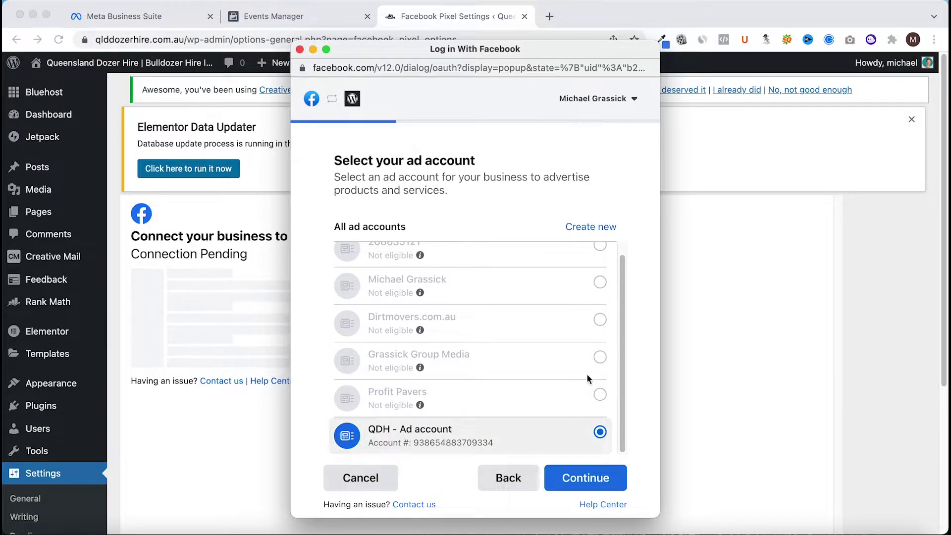
click(582, 479)
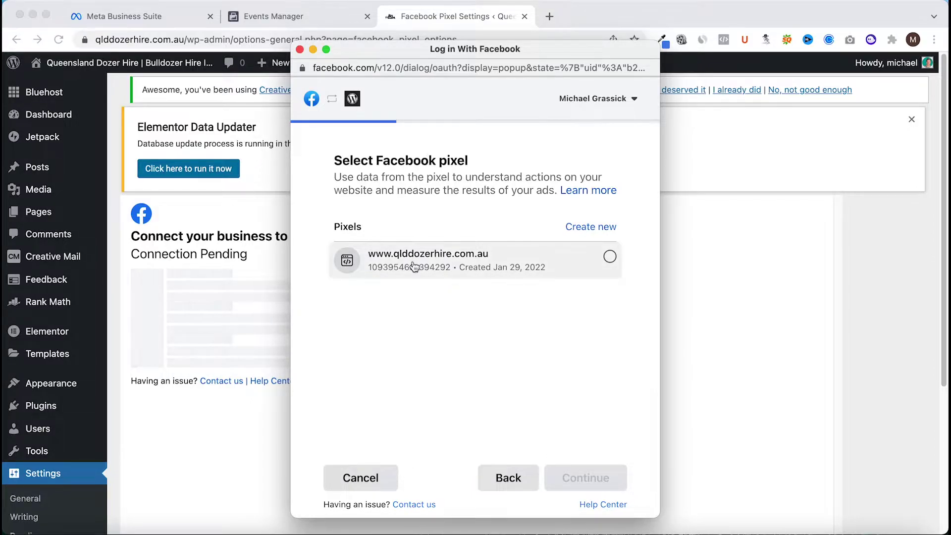
click(614, 260)
click(575, 477)
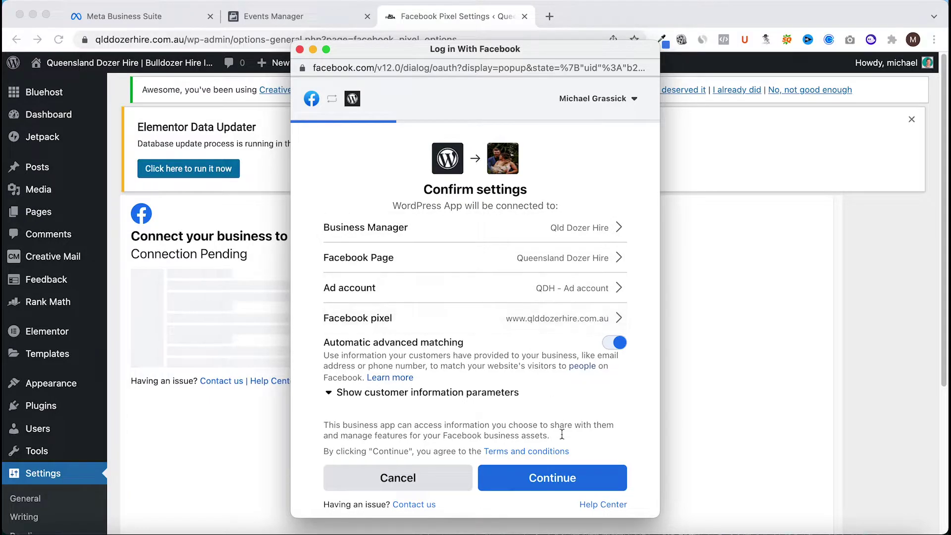
click(554, 479)
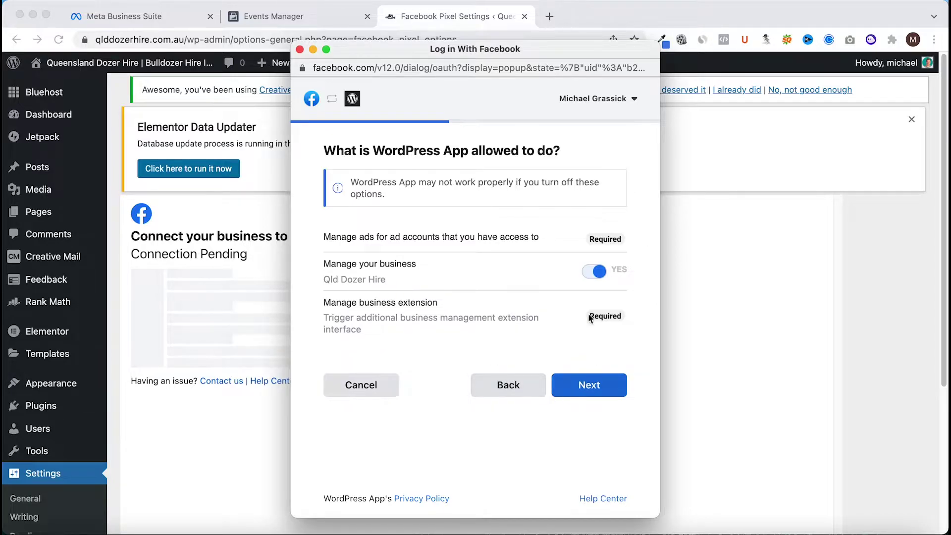
click(615, 385)
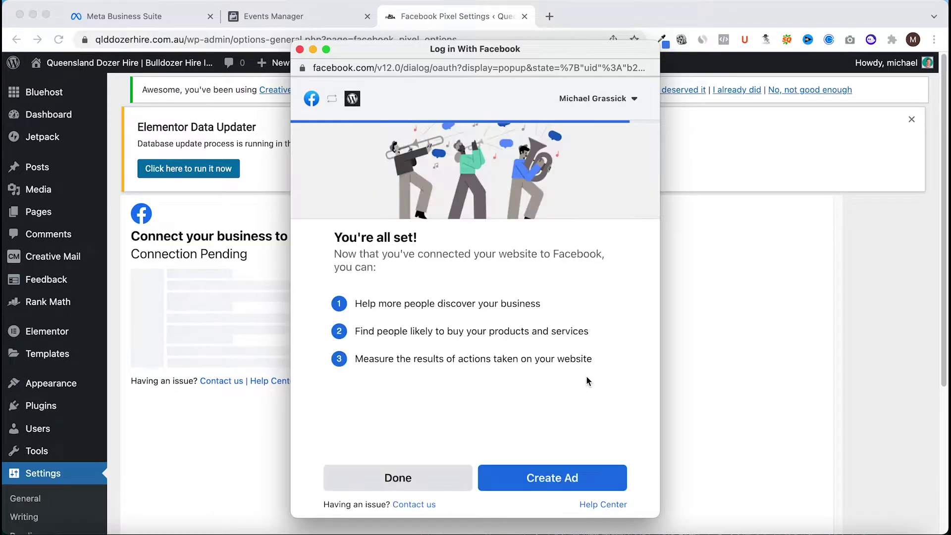
click(419, 489)
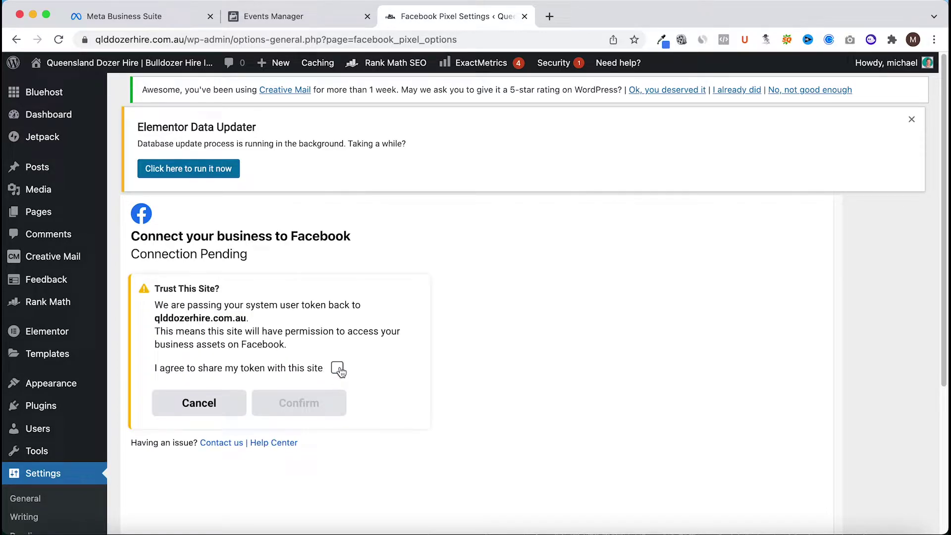
Step: Agree to share the token with the site, dismiss the Elementor Data Updater notice, and return to Events Manager
click(338, 369)
click(300, 402)
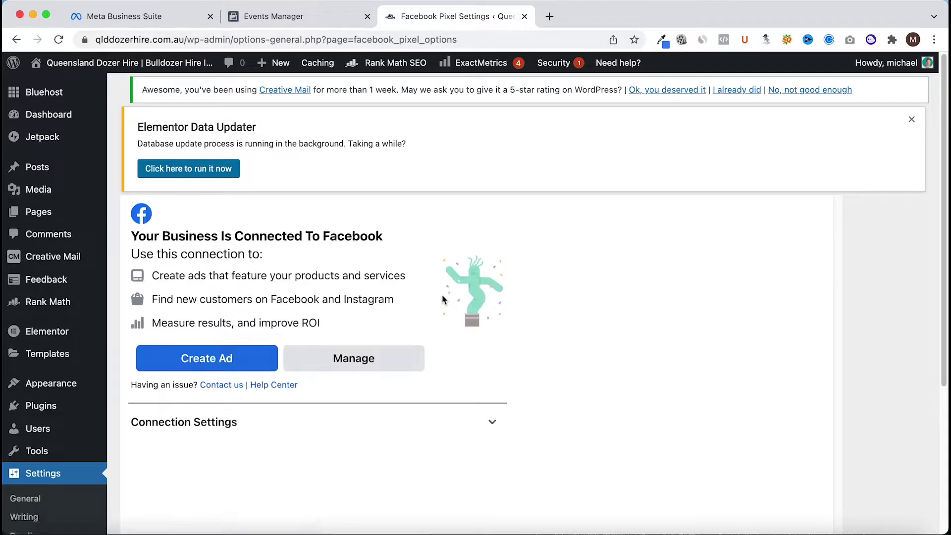
scroll(225, 271, down, 5)
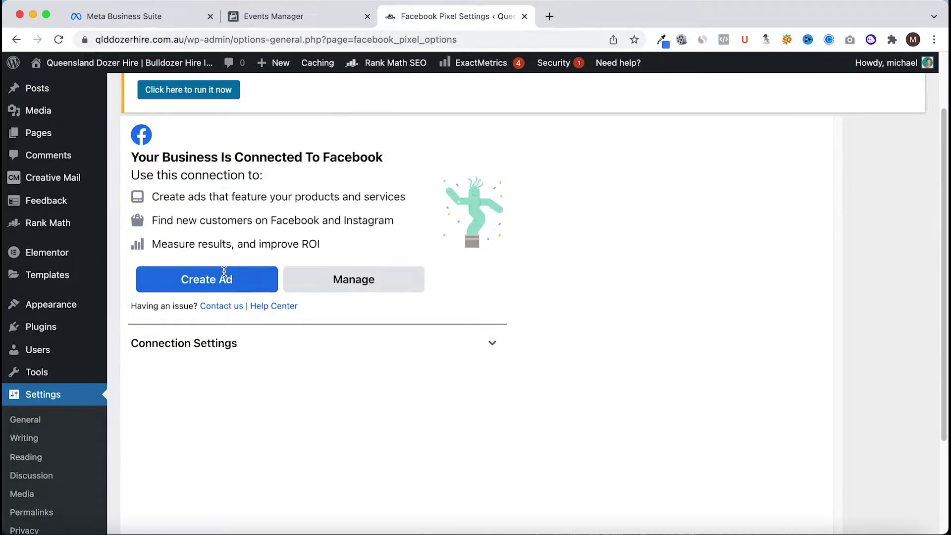
scroll(238, 340, up, 5)
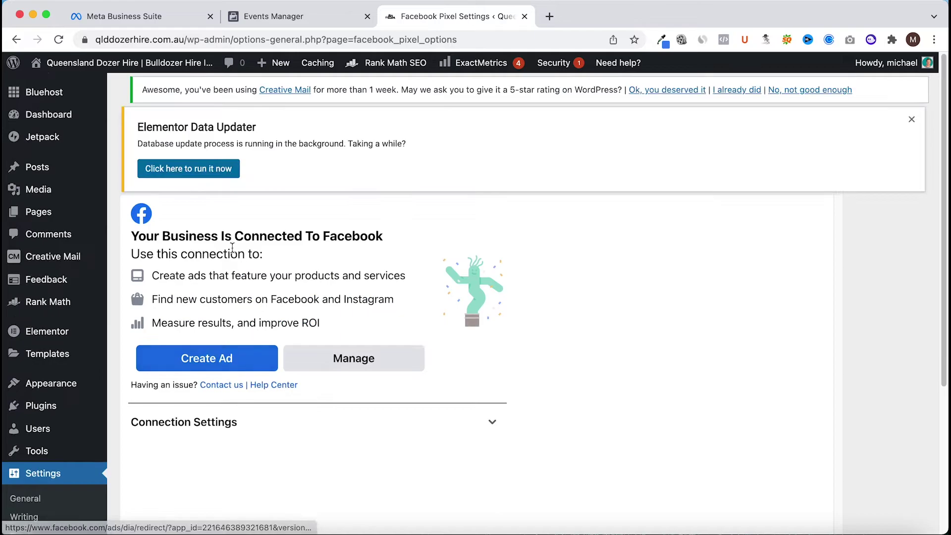
click(912, 120)
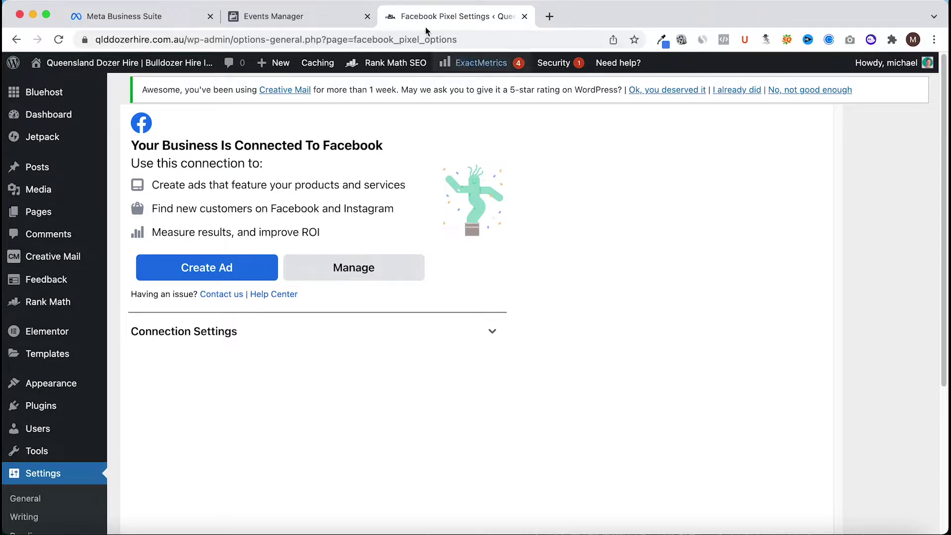
click(310, 18)
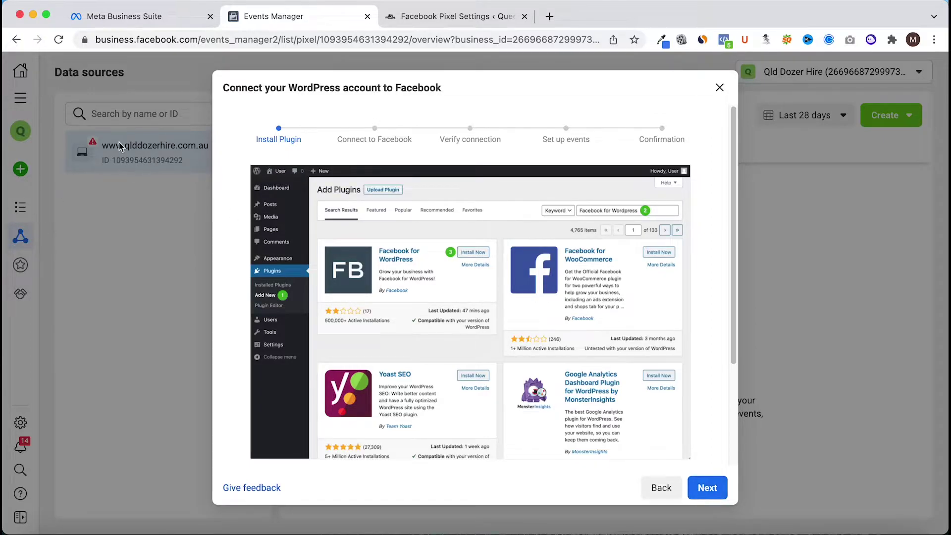
click(709, 489)
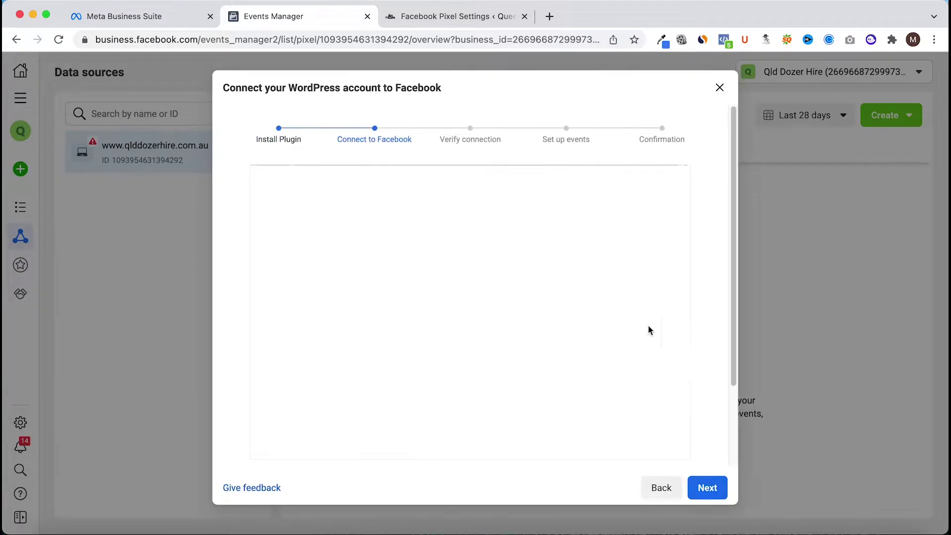
click(716, 500)
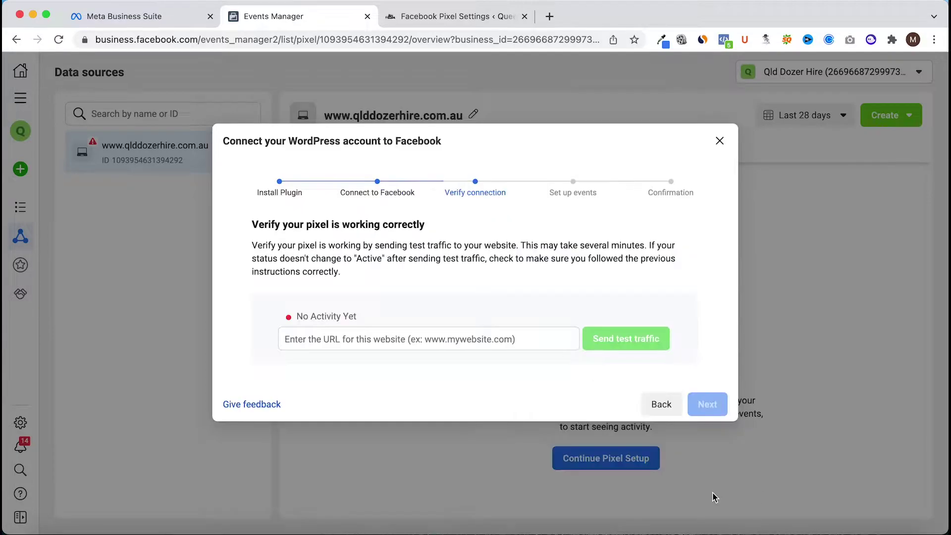
click(363, 342)
text(www)
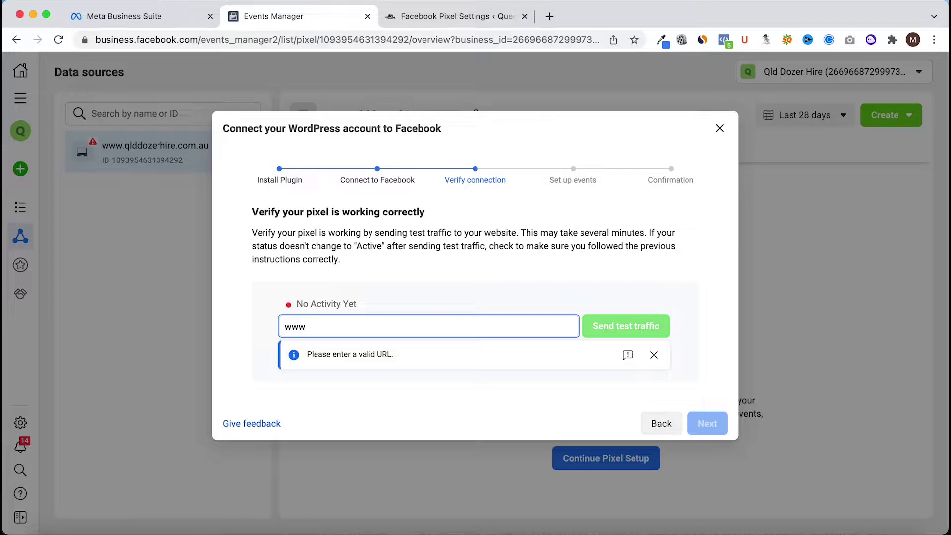
text(.qlddozerhire.com.au)
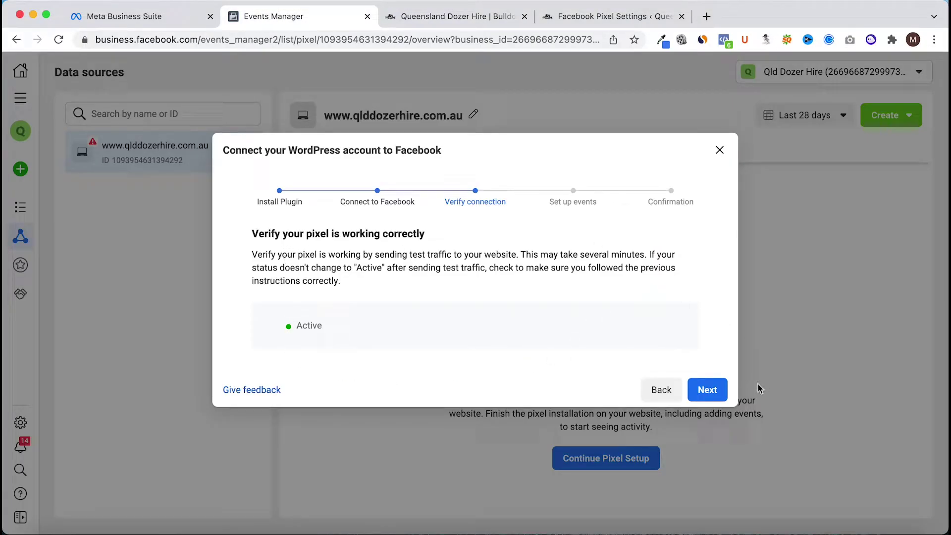
click(708, 390)
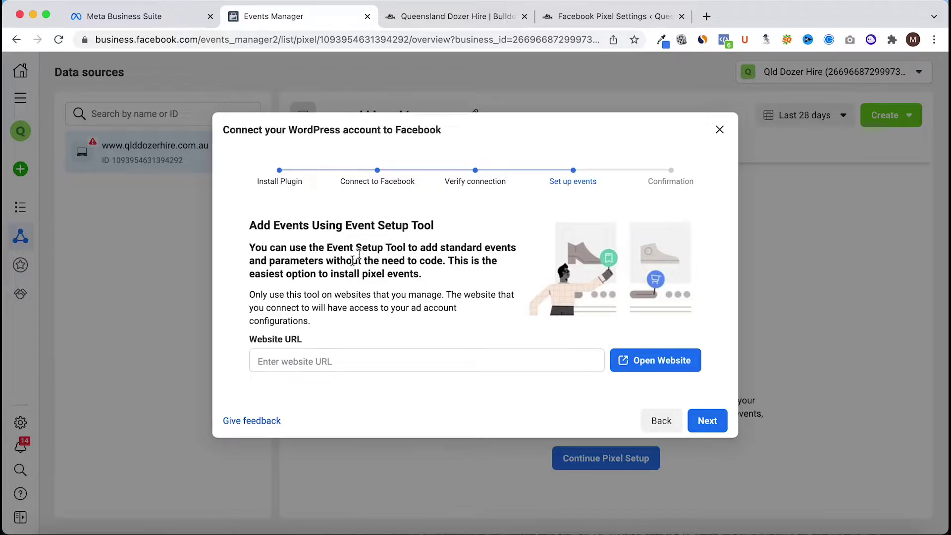
click(366, 368)
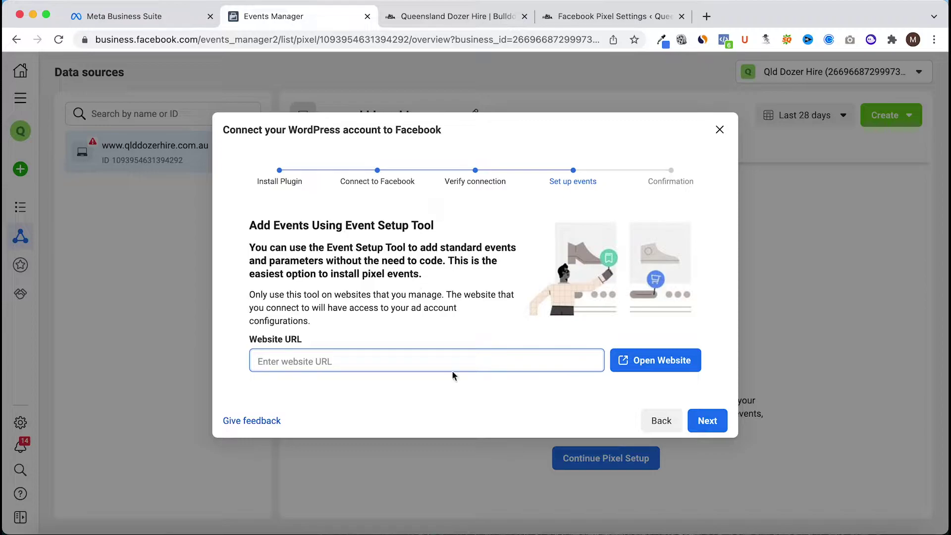
text(www.qlddoz)
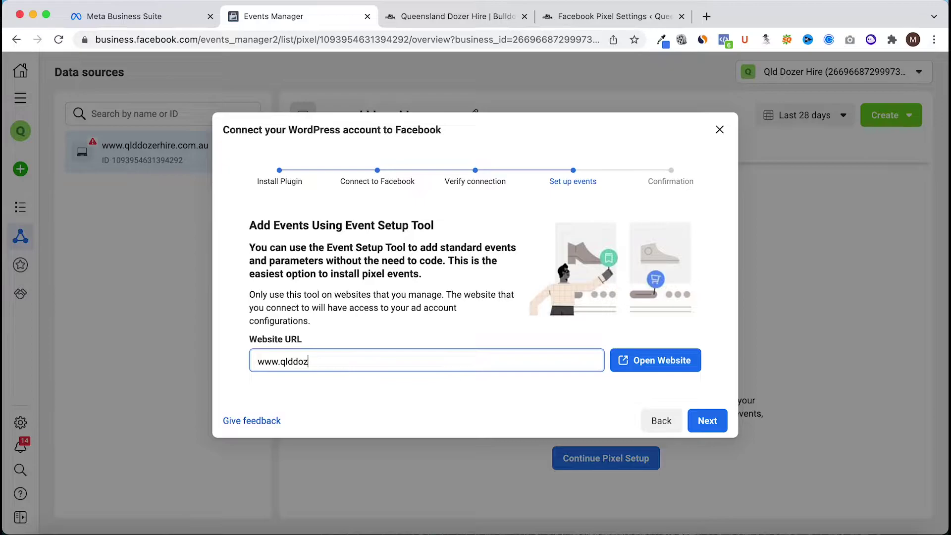
key(Return)
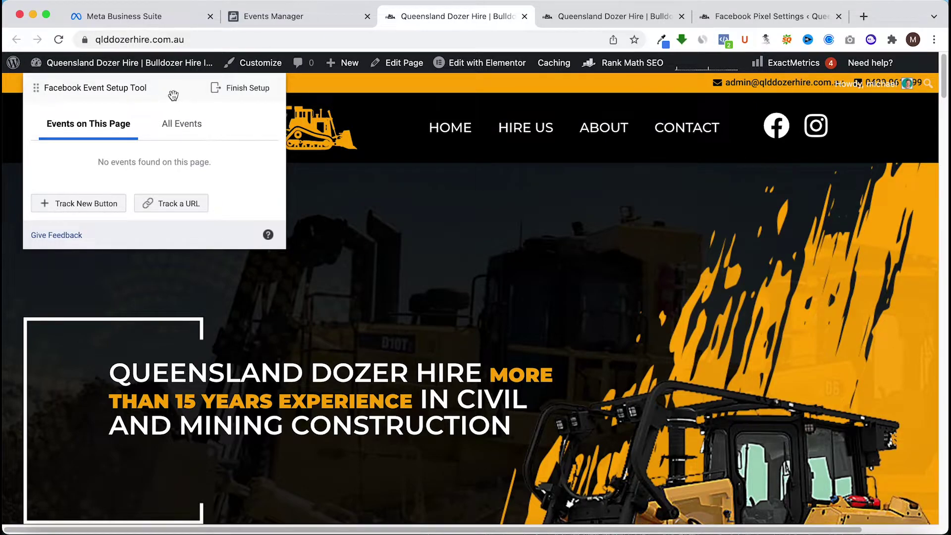
Step: Track a View Content event on the home page URL without a value
drag(174, 96, 199, 135)
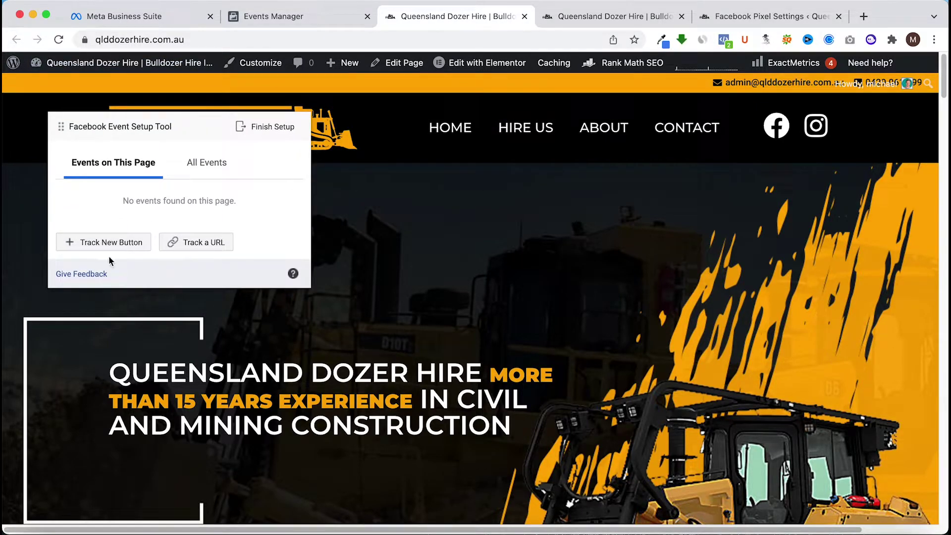
click(198, 242)
click(113, 164)
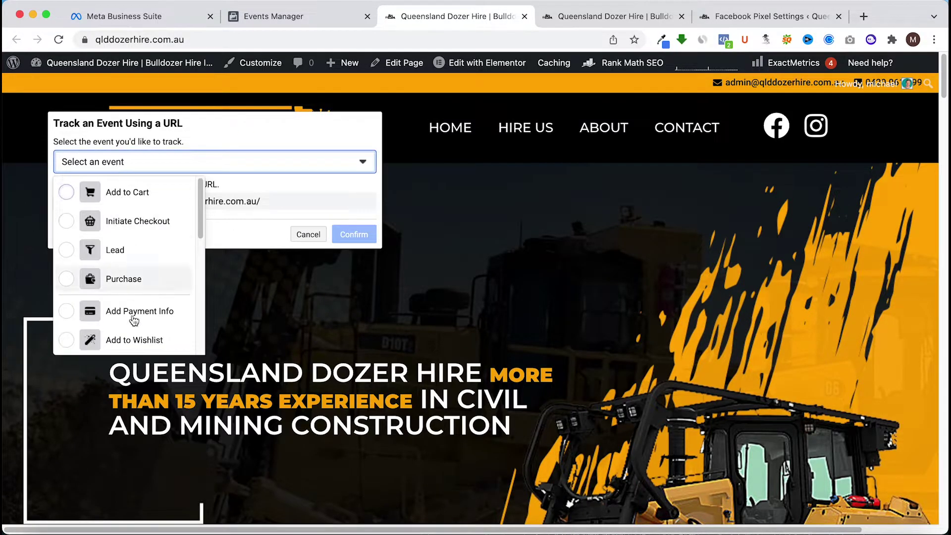
scroll(129, 317, down, 10)
click(97, 338)
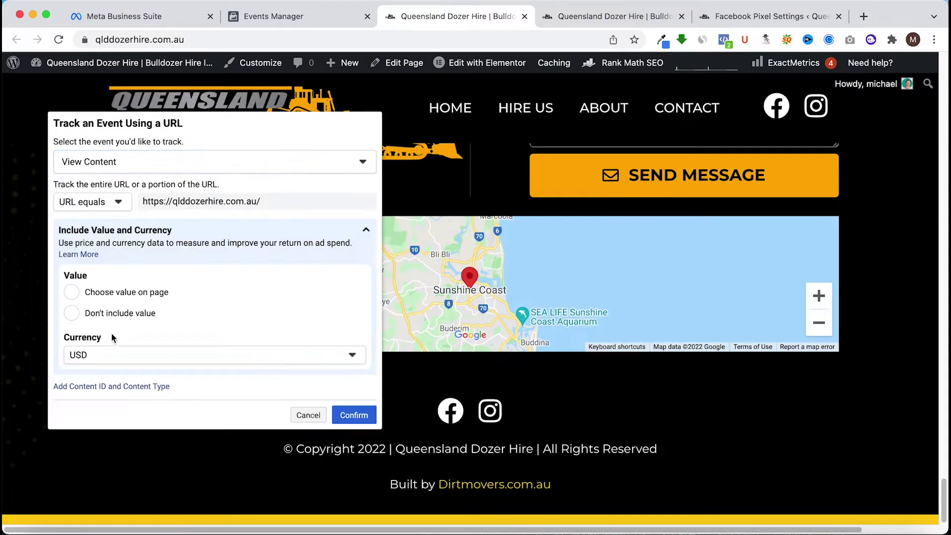
click(74, 315)
click(351, 416)
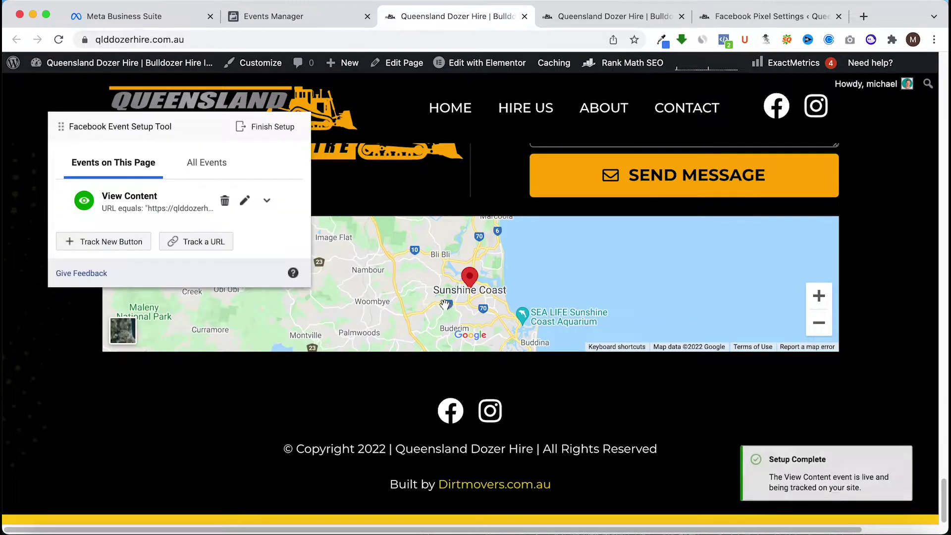
scroll(415, 293, up, 15)
scroll(411, 296, up, 10)
scroll(408, 292, down, 15)
scroll(407, 292, down, 15)
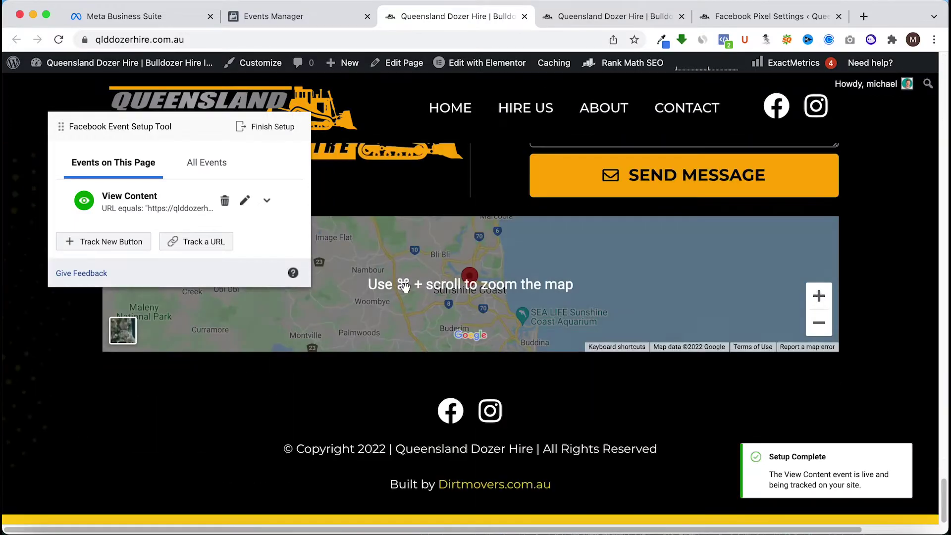
scroll(516, 277, up, 6)
scroll(516, 278, down, 5)
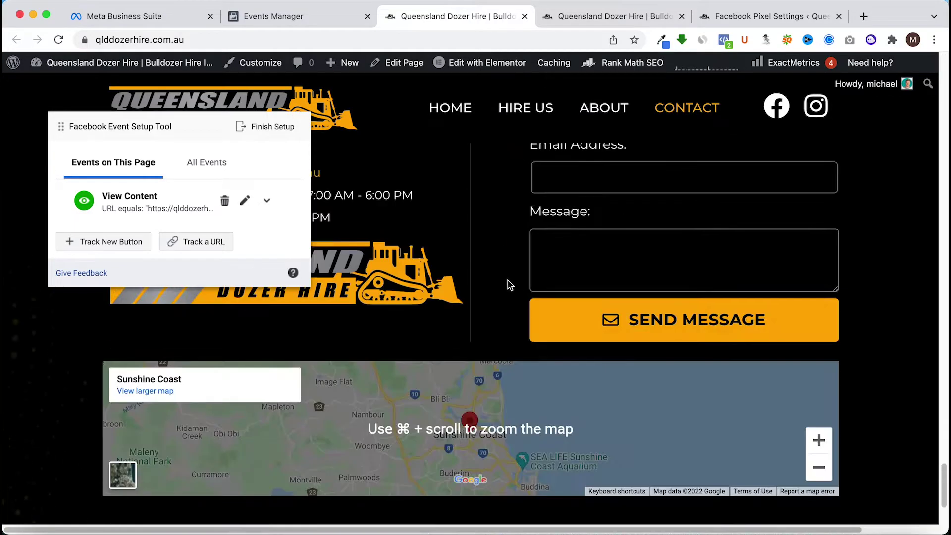
Step: Track clicks on the Send Message button as a Contact event
click(104, 241)
scroll(674, 416, up, 3)
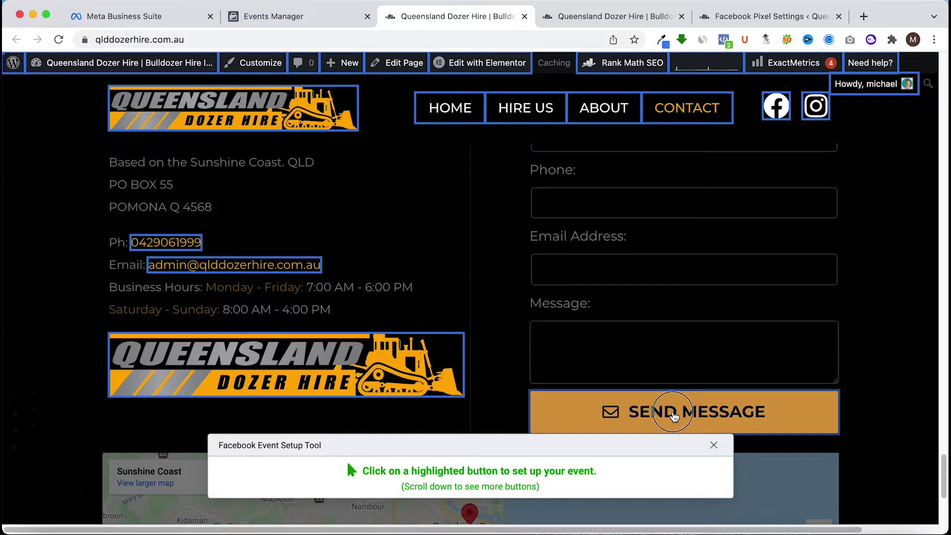
click(674, 416)
click(151, 166)
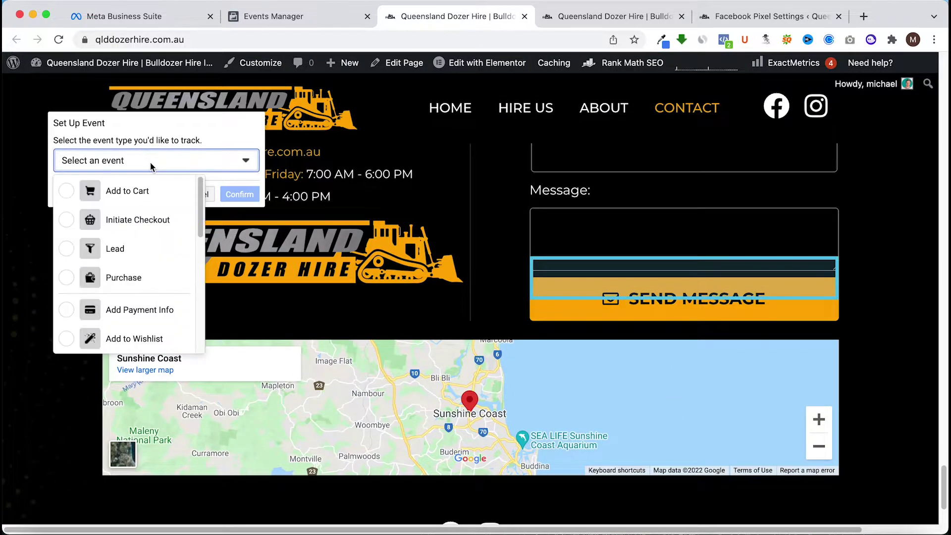
scroll(152, 258, down, 2)
scroll(143, 261, down, 5)
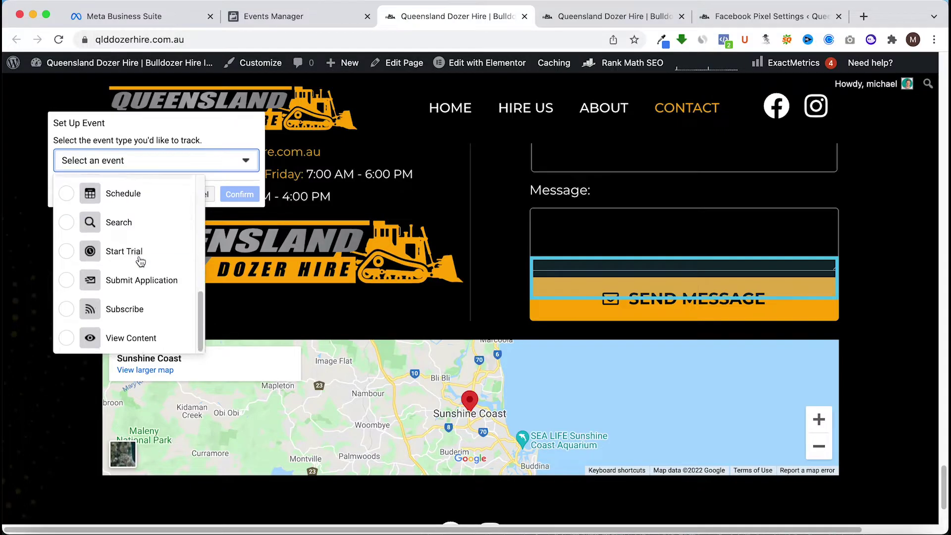
scroll(128, 270, up, 3)
scroll(127, 267, up, 2)
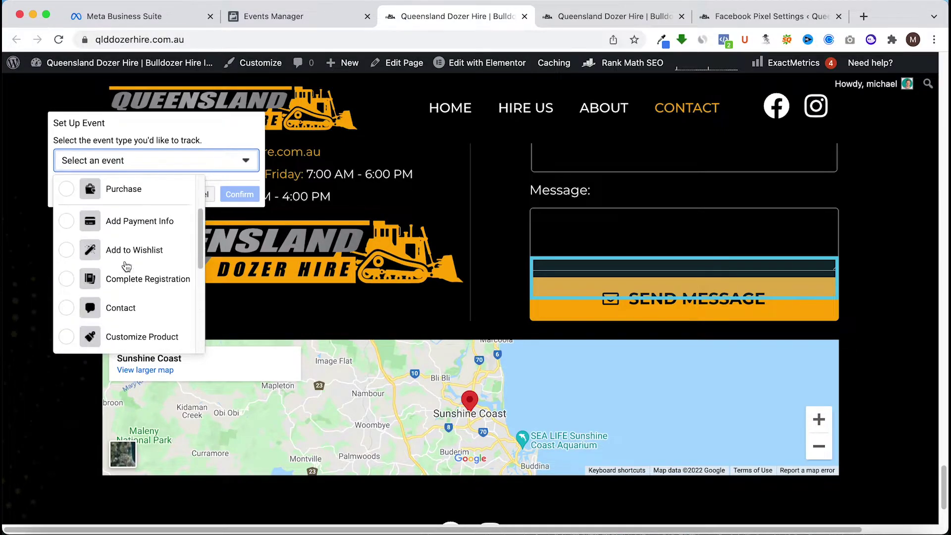
click(129, 315)
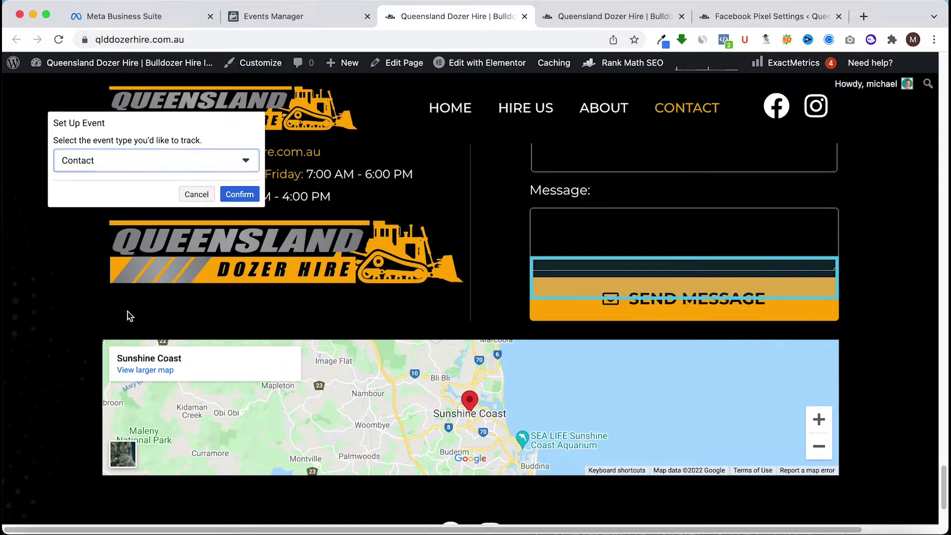
click(248, 194)
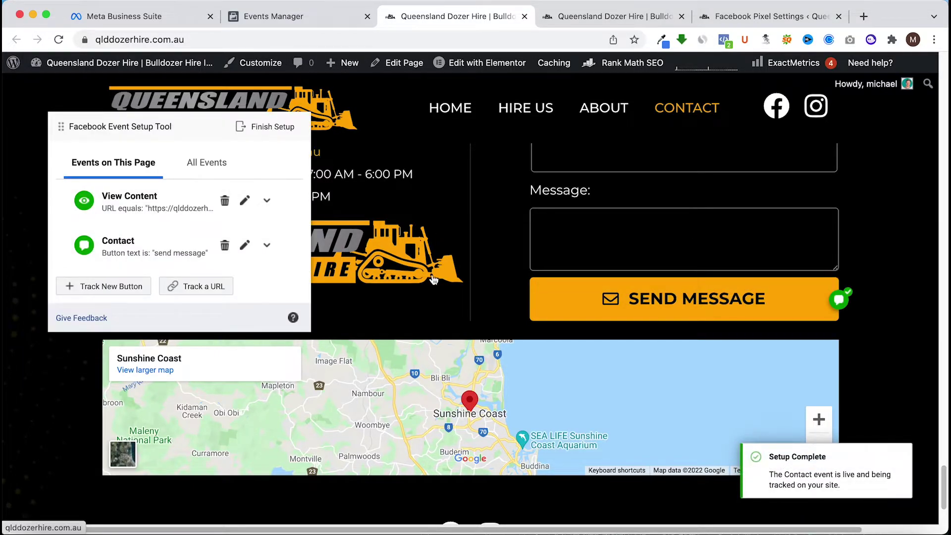
scroll(446, 272, up, 5)
scroll(425, 292, up, 8)
scroll(425, 290, up, 15)
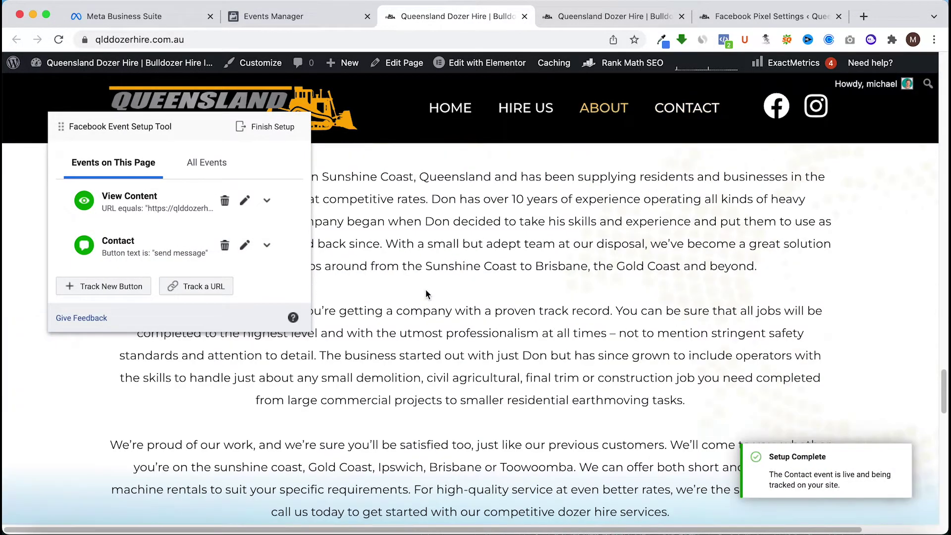
scroll(427, 290, up, 15)
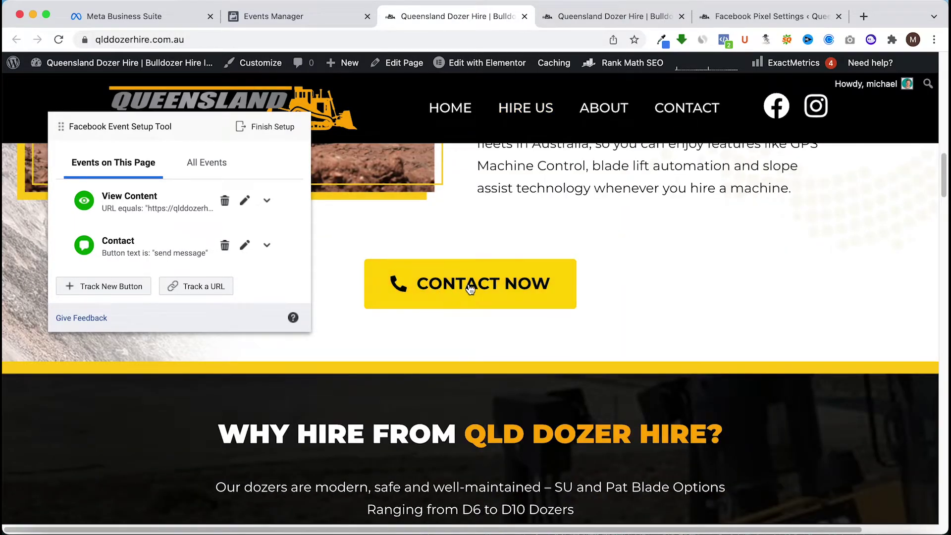
click(471, 288)
scroll(280, 407, down, 1)
scroll(354, 381, up, 4)
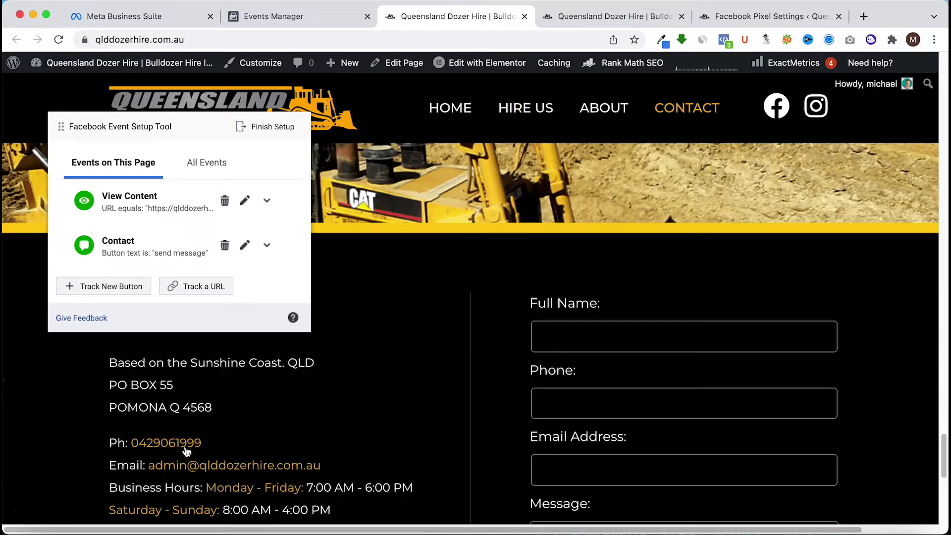
Step: Track clicks on the phone number link as a Lead event without a value
click(126, 292)
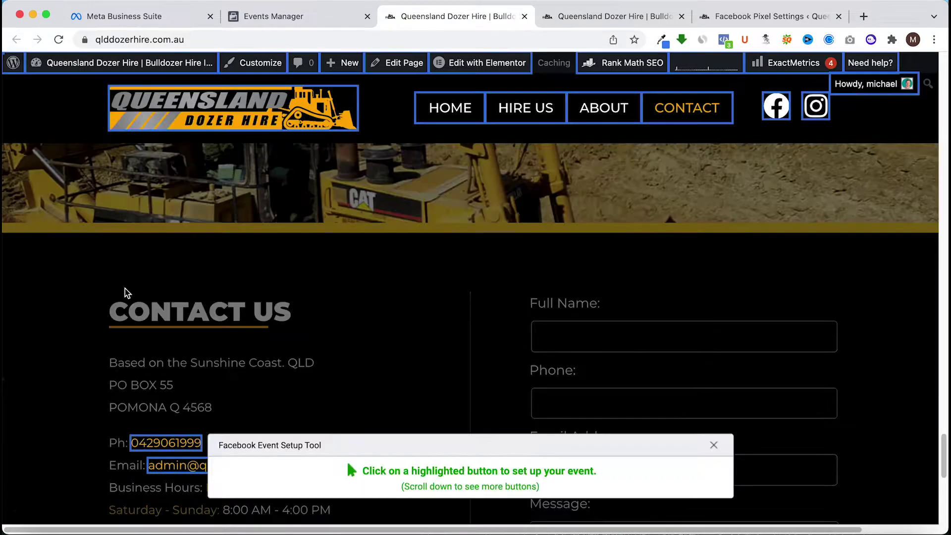
click(160, 447)
scroll(149, 297, down, 3)
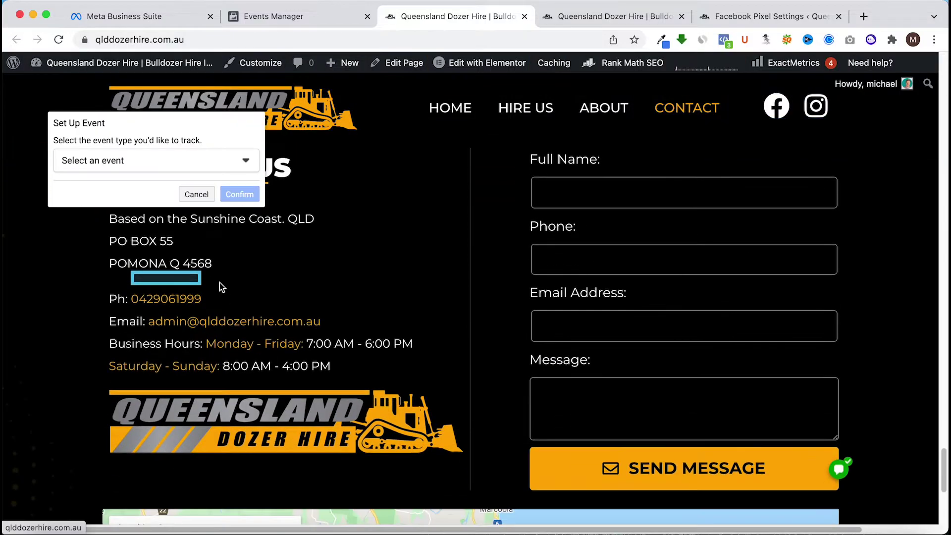
click(142, 163)
click(129, 252)
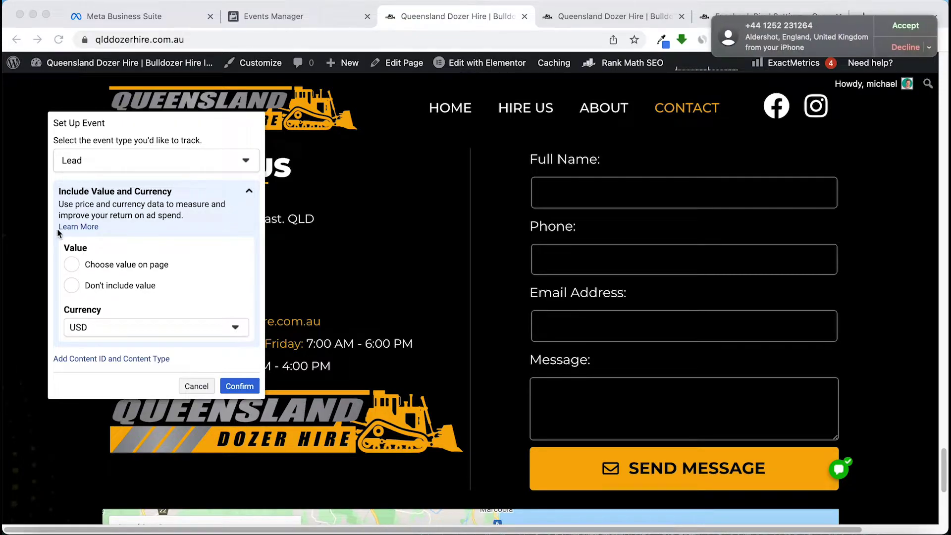
click(906, 47)
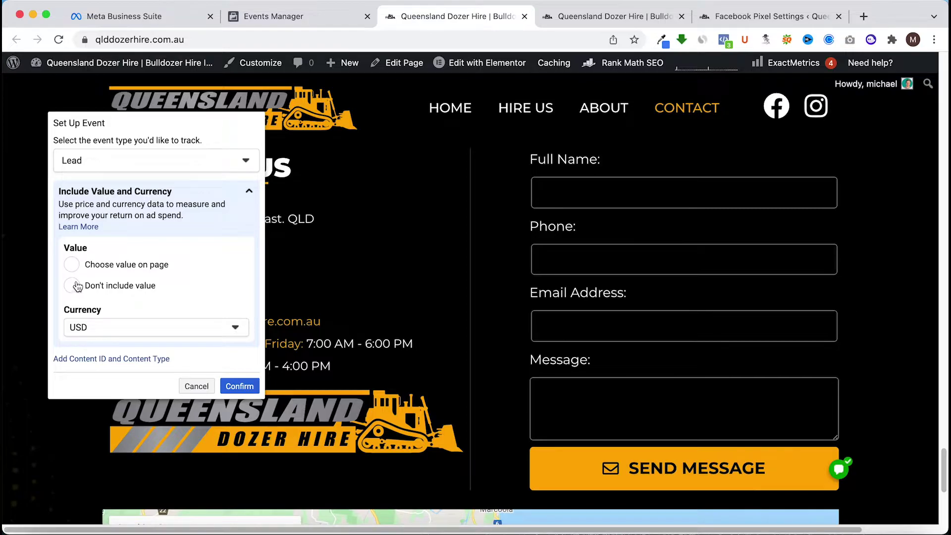
click(72, 286)
click(245, 393)
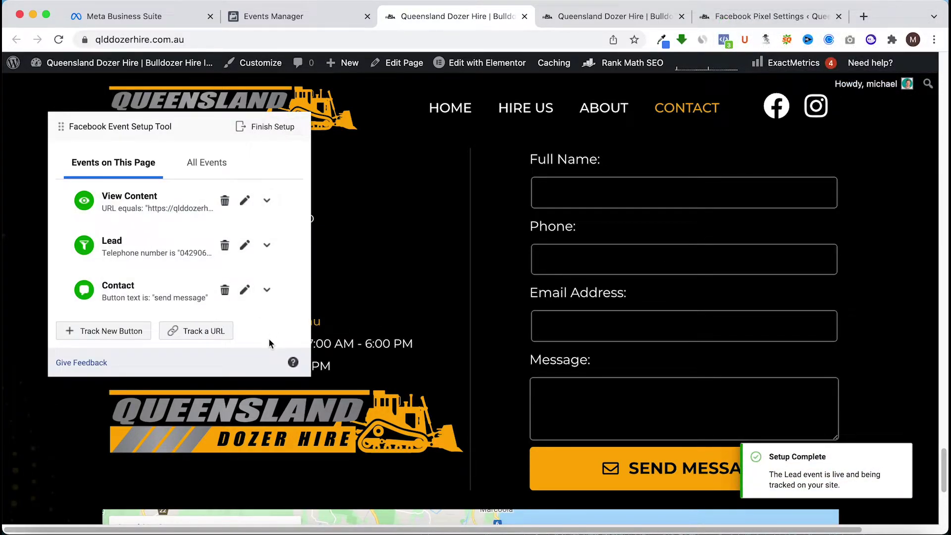
Step: Finish event setup and skip the feedback survey, choosing not to be asked again
click(255, 133)
click(637, 445)
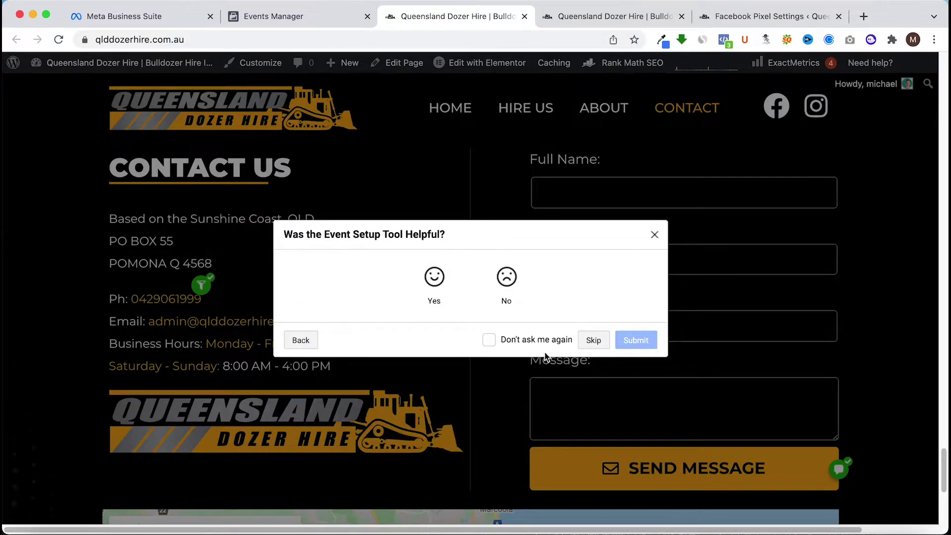
click(518, 340)
click(594, 341)
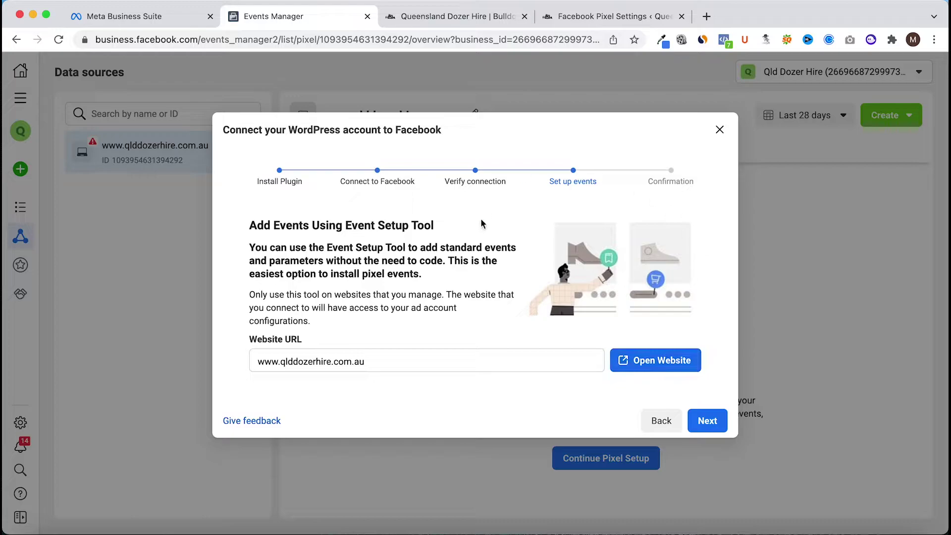
Step: Advance the wizard to Setup complete and close it to reach the pixel Overview
click(713, 420)
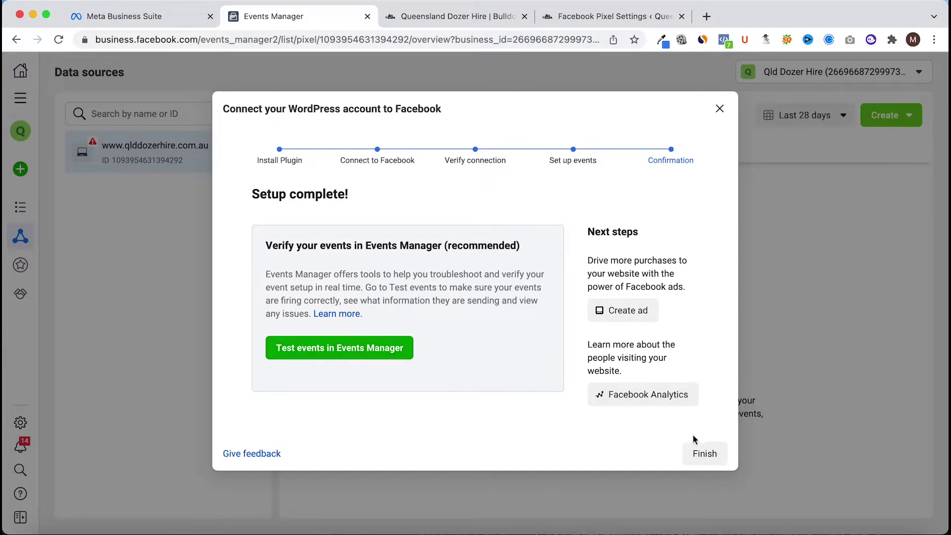
click(703, 452)
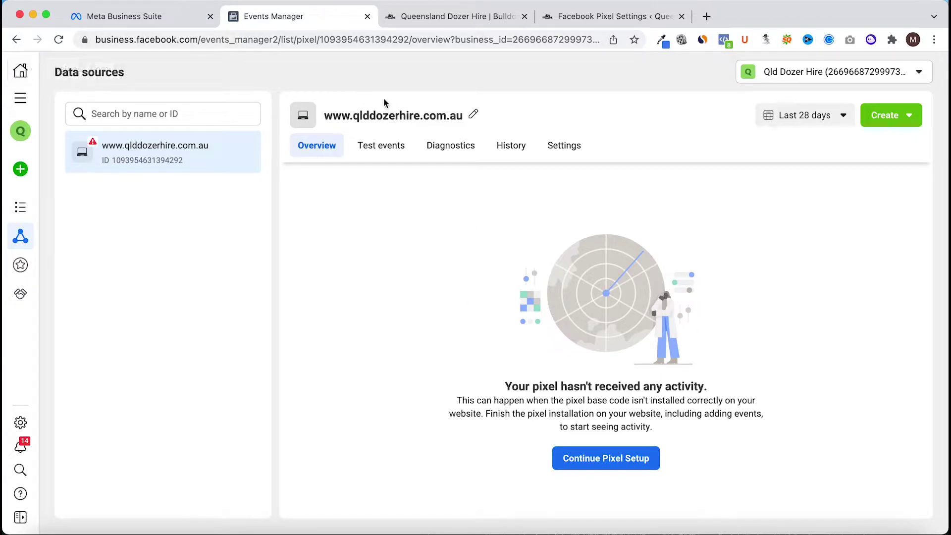
click(388, 148)
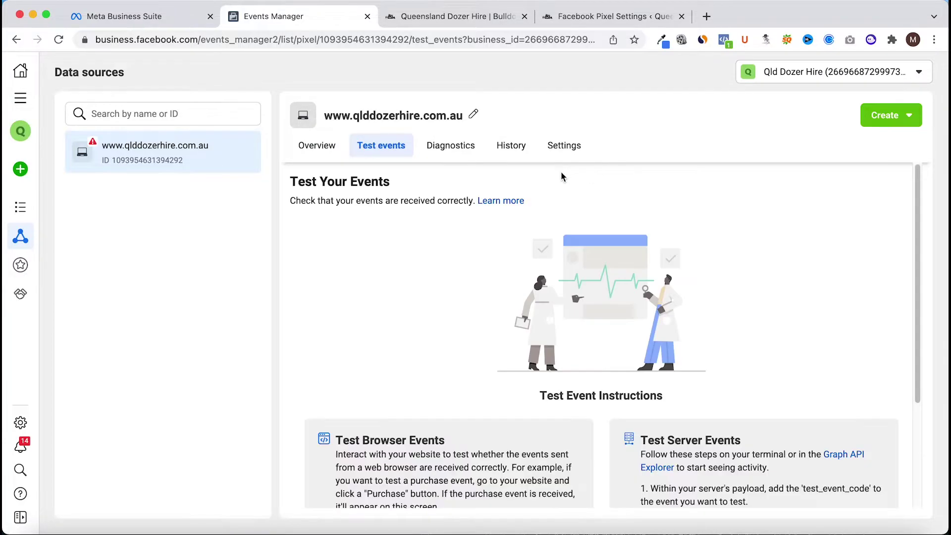
scroll(448, 196, down, 2)
scroll(448, 208, up, 2)
scroll(453, 230, down, 5)
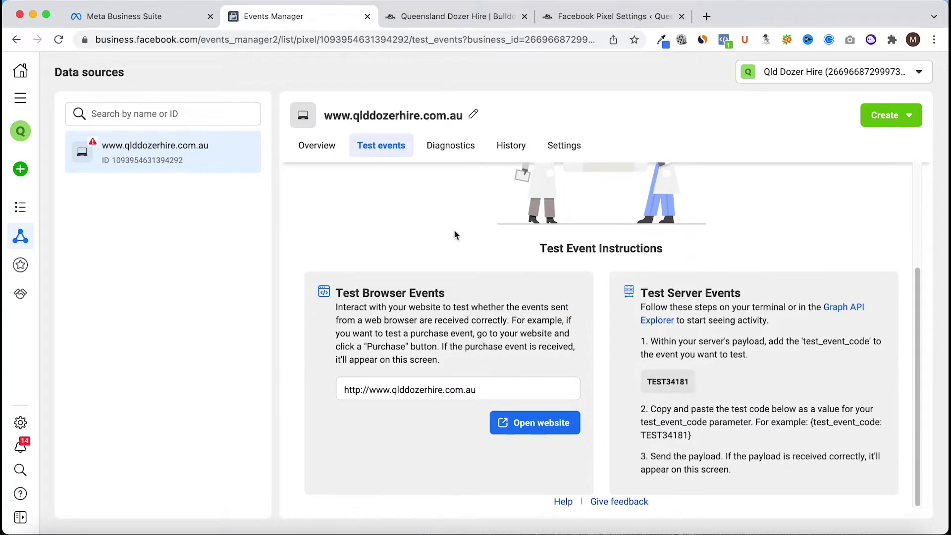
scroll(446, 228, up, 5)
click(443, 153)
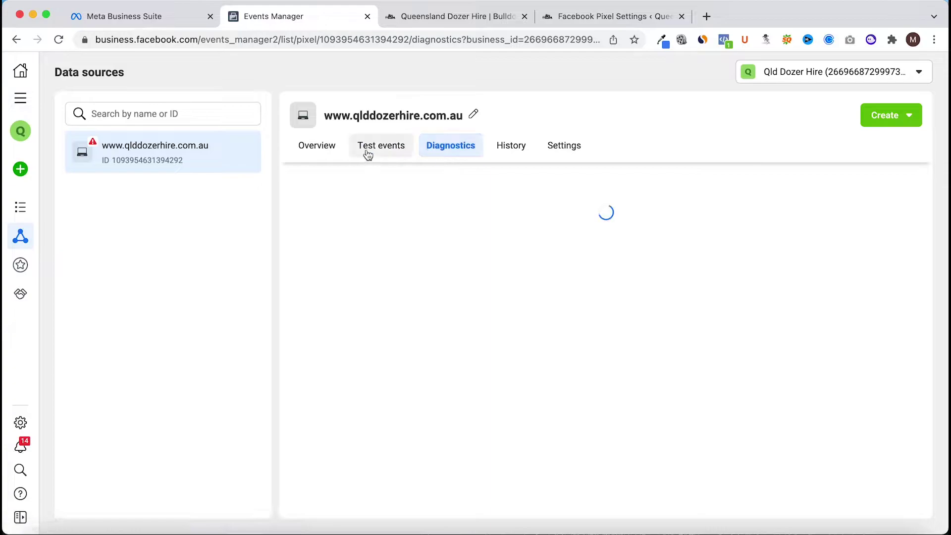
click(322, 147)
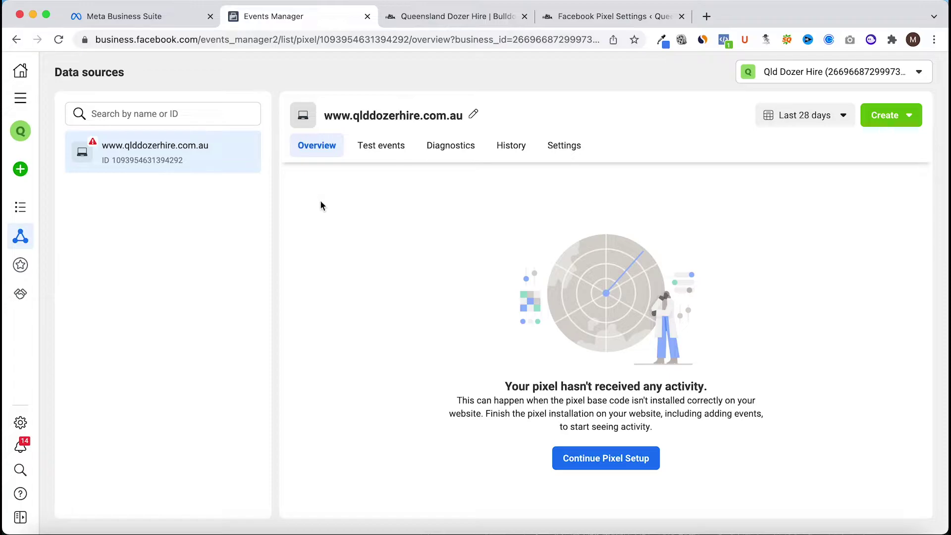
mouse_move(22, 262)
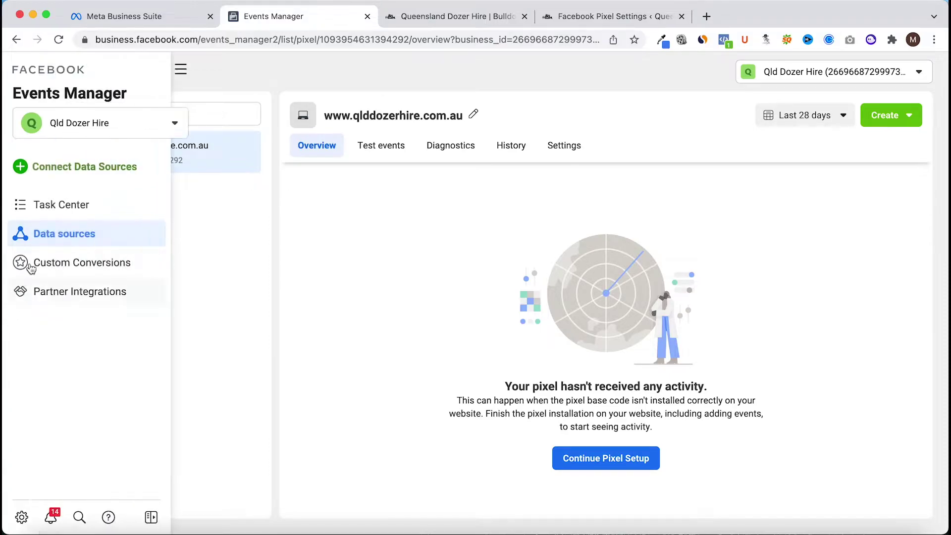
click(22, 519)
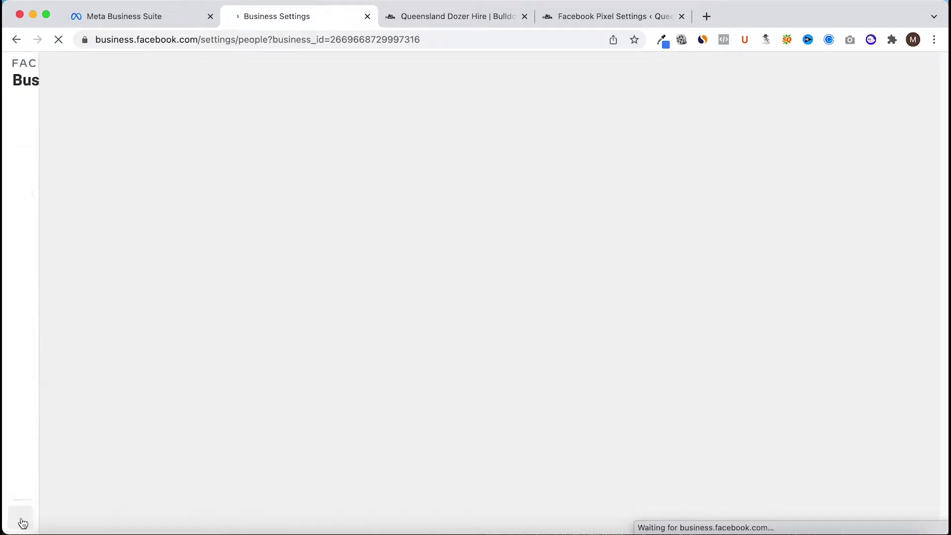
scroll(65, 365, down, 3)
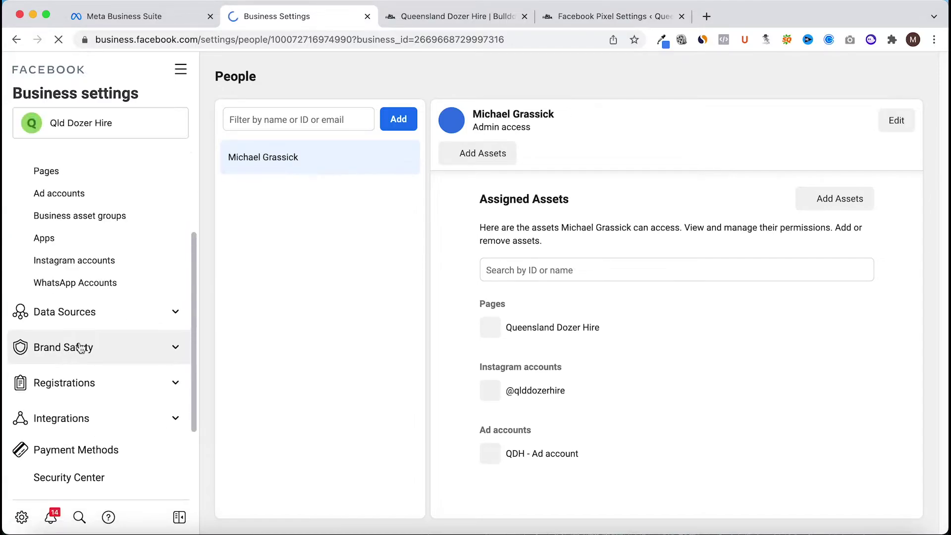
click(103, 351)
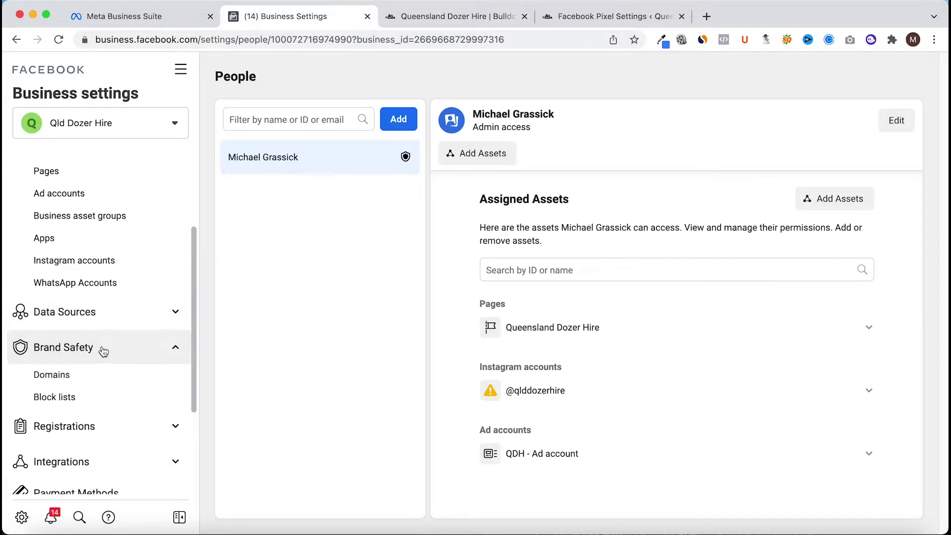
click(49, 383)
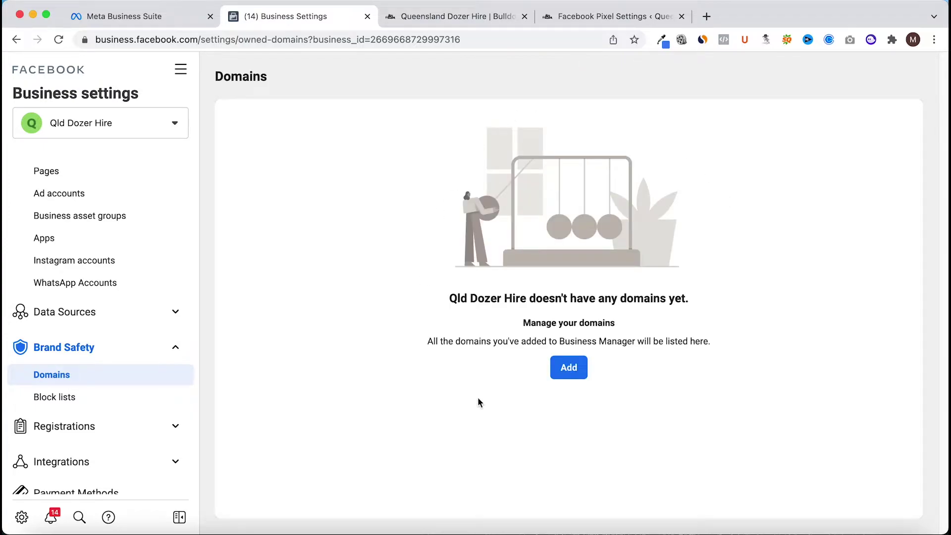
click(573, 372)
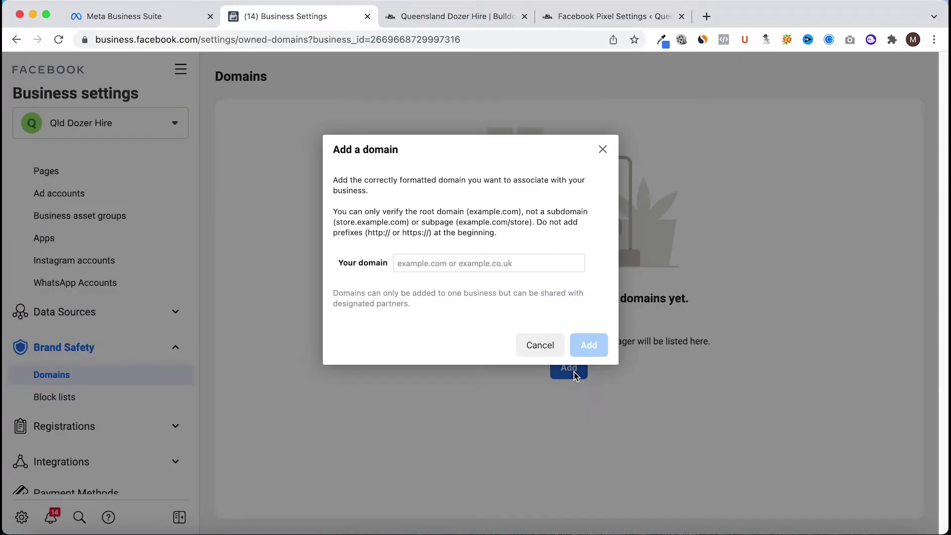
click(466, 271)
text(www)
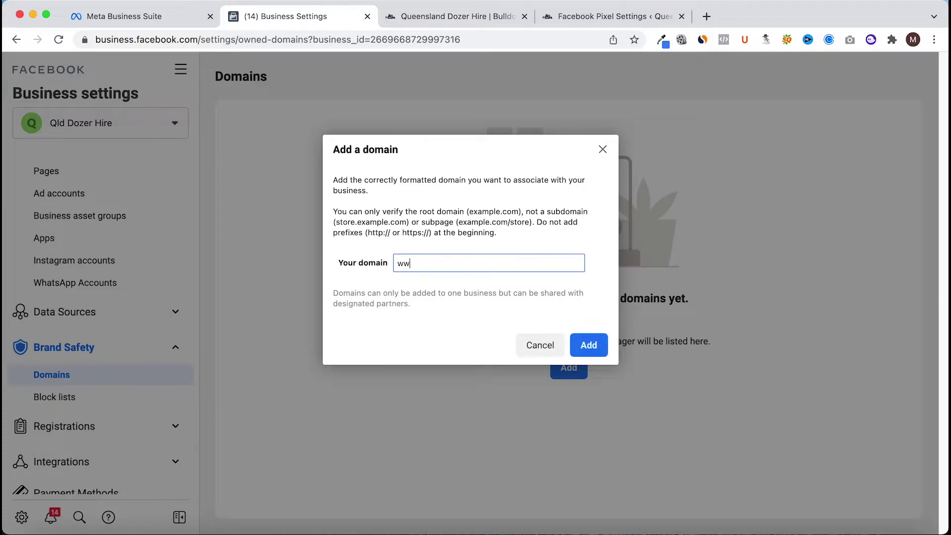
text(.qlddozerhire.com.au)
click(589, 346)
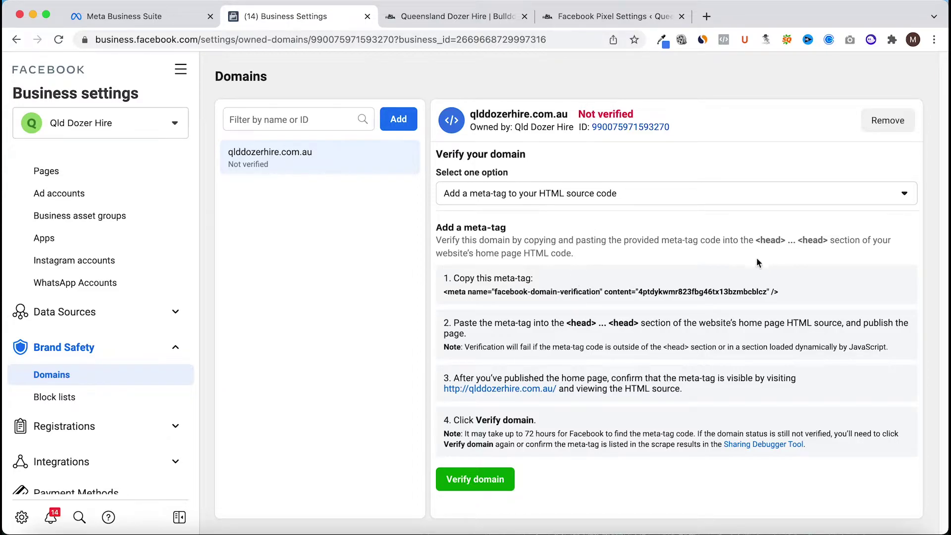
Step: Choose verification by updating the DNS TXT record with the domain registrar
click(549, 193)
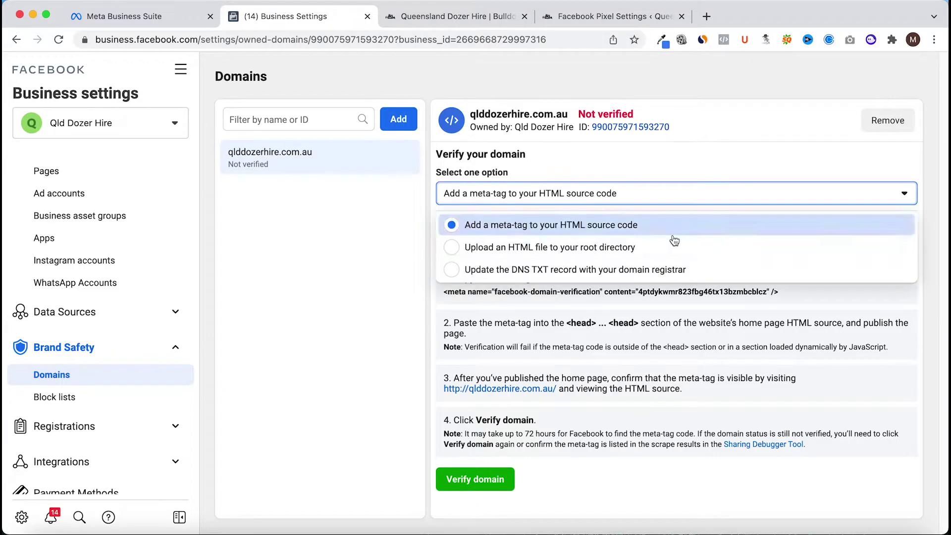
click(540, 275)
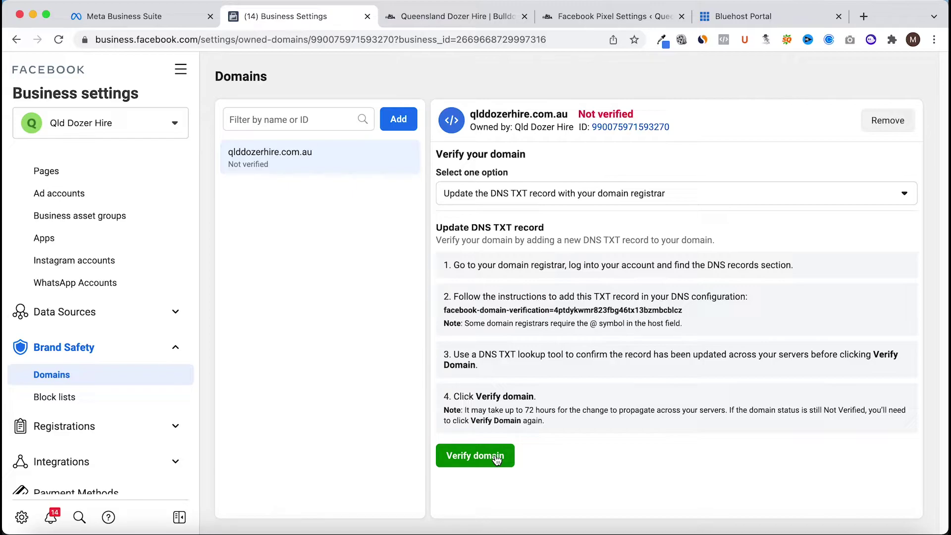
Step: Copy Facebook's TXT verification string and return to Bluehost's DNS settings for the domain
key(super+5)
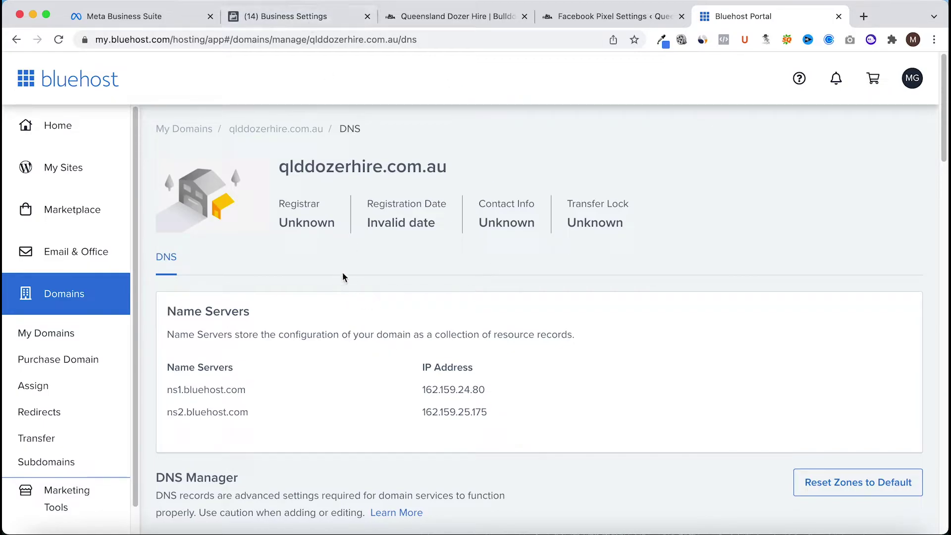
click(325, 25)
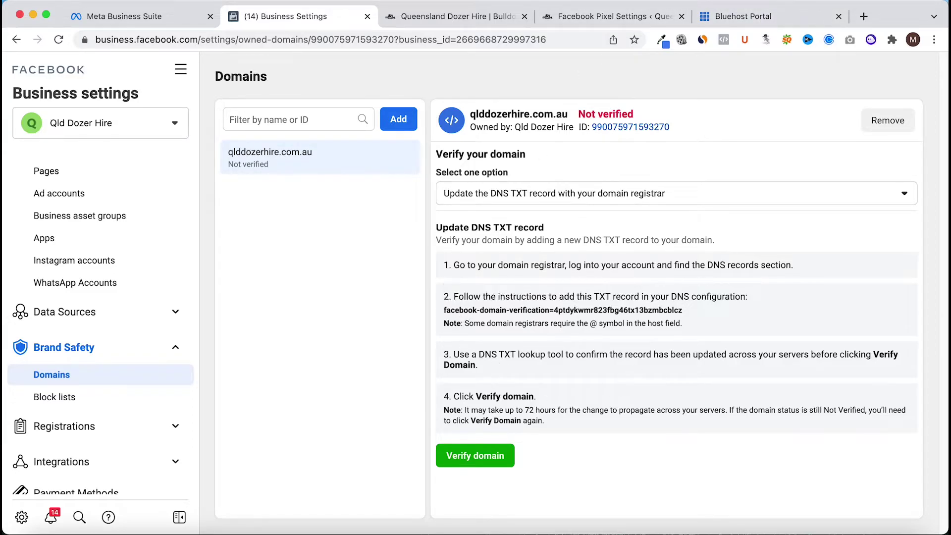
click(462, 312)
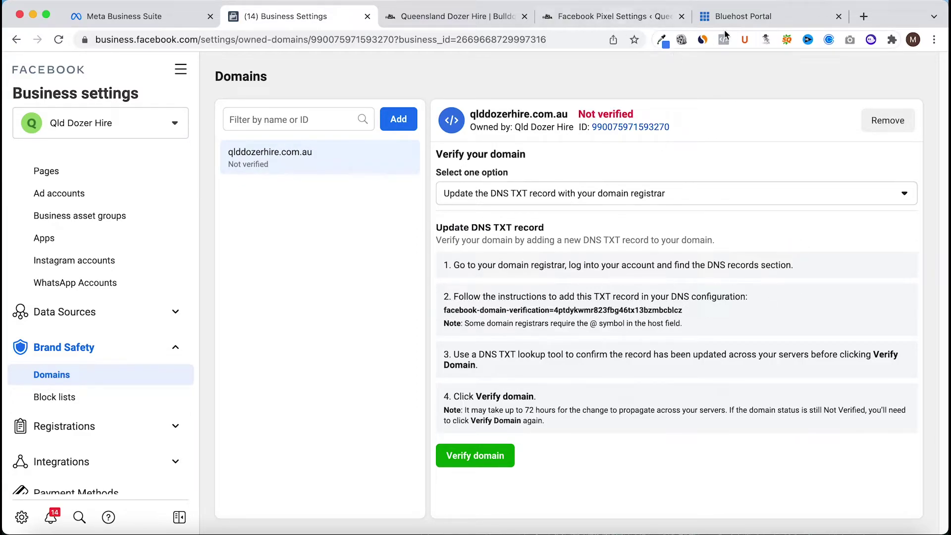
click(743, 16)
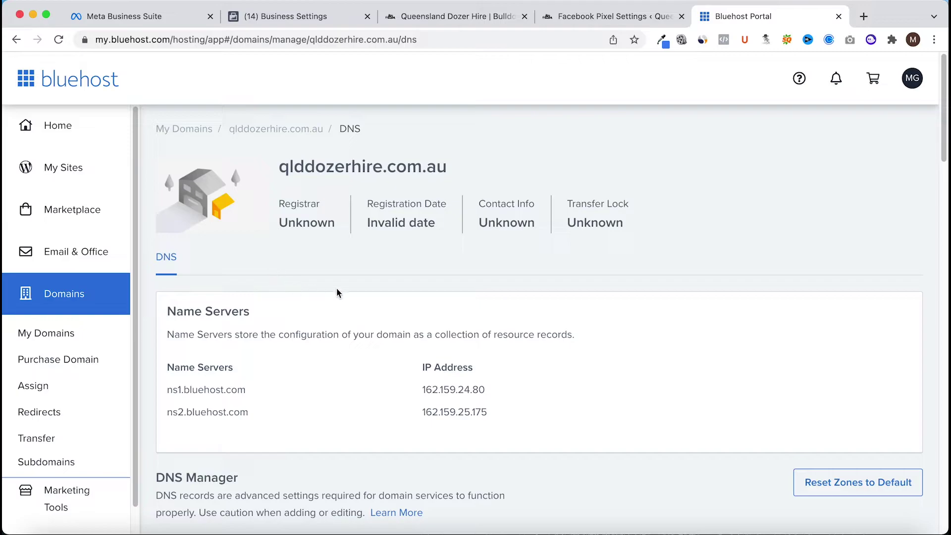
Step: Start a new TXT record for the domain in Bluehost DNS Manager
scroll(335, 284, down, 3)
scroll(323, 306, down, 12)
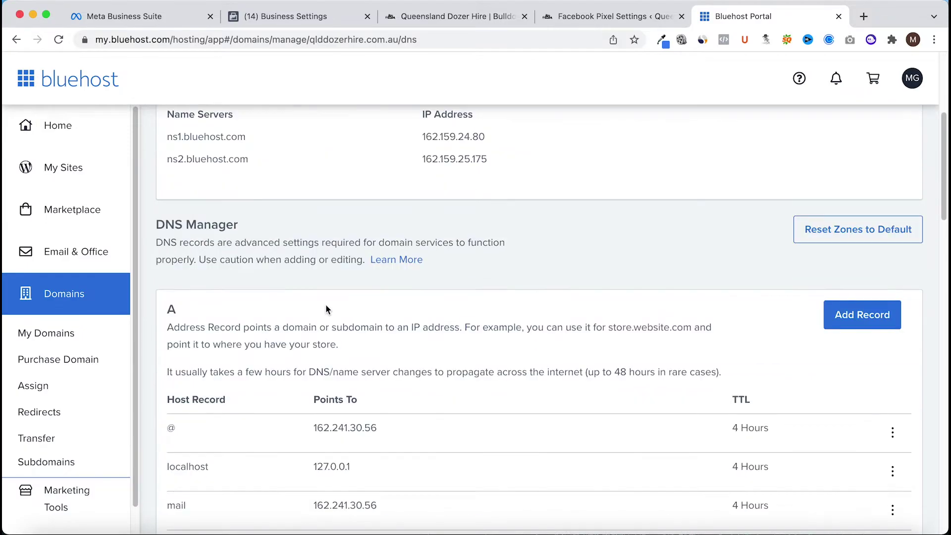
scroll(300, 322, down, 14)
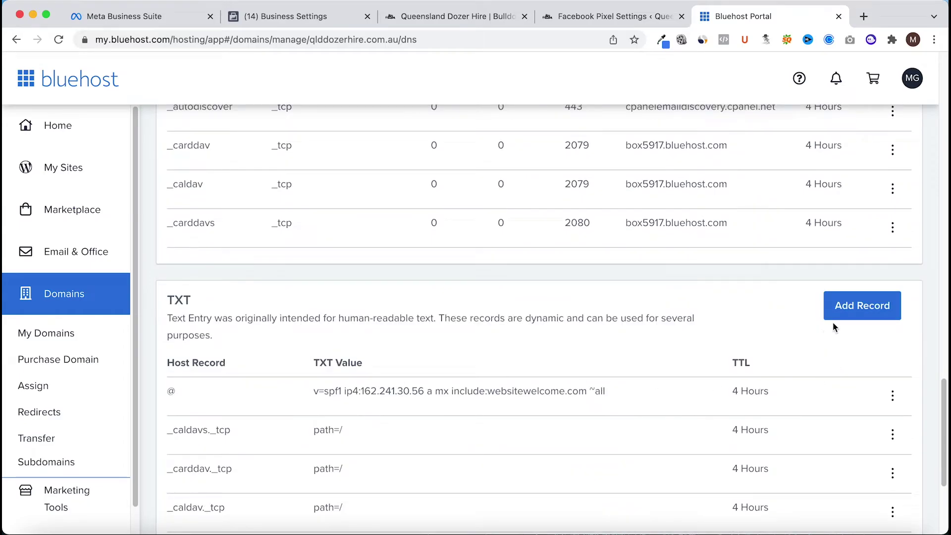
click(876, 317)
scroll(169, 405, down, 2)
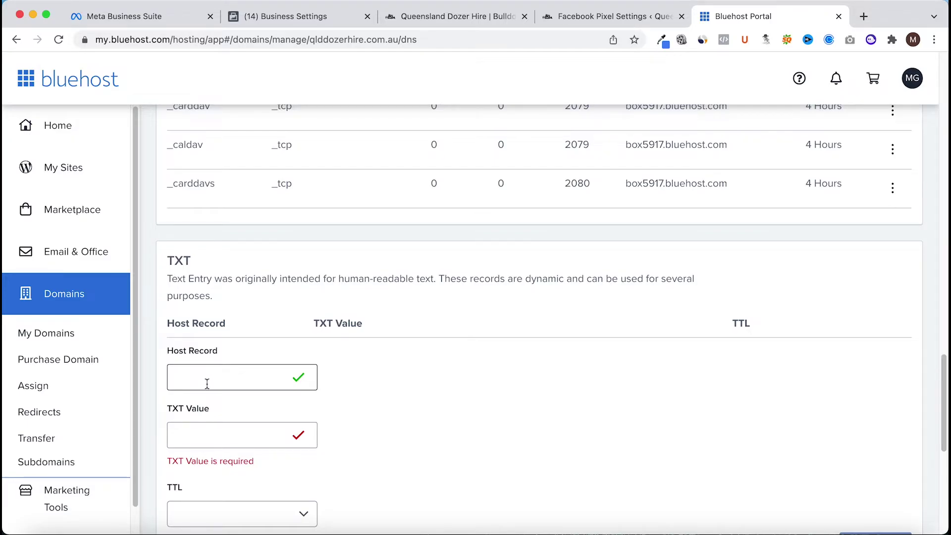
scroll(206, 382, down, 8)
scroll(206, 382, up, 11)
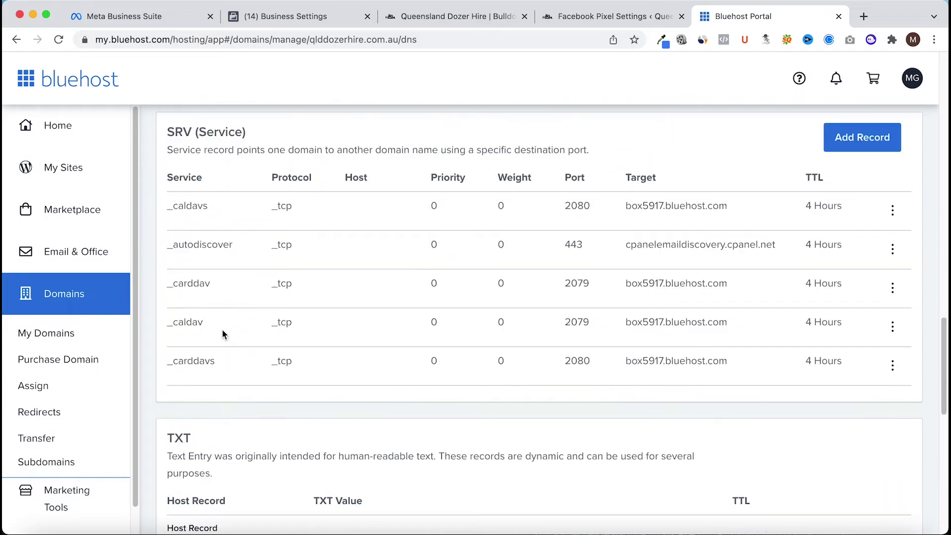
scroll(222, 329, up, 15)
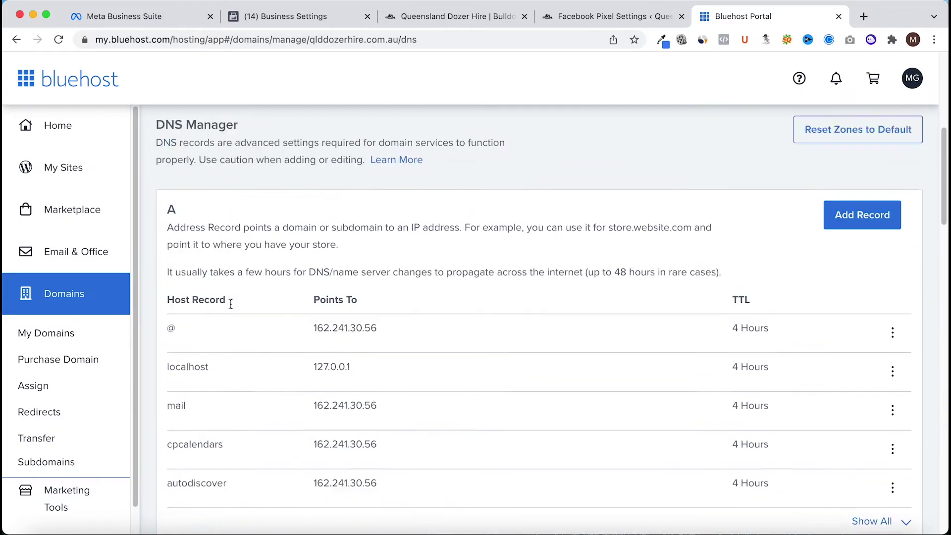
scroll(230, 306, up, 4)
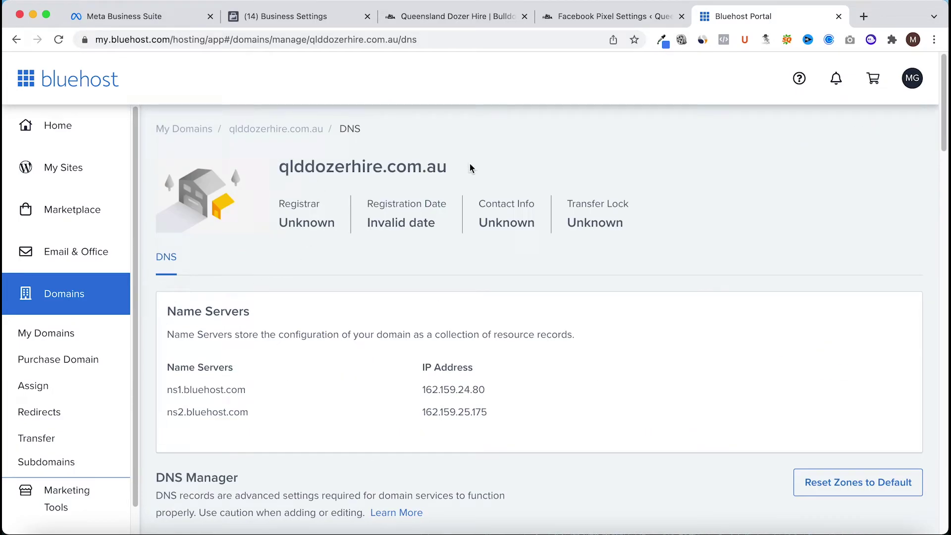
scroll(197, 399, down, 20)
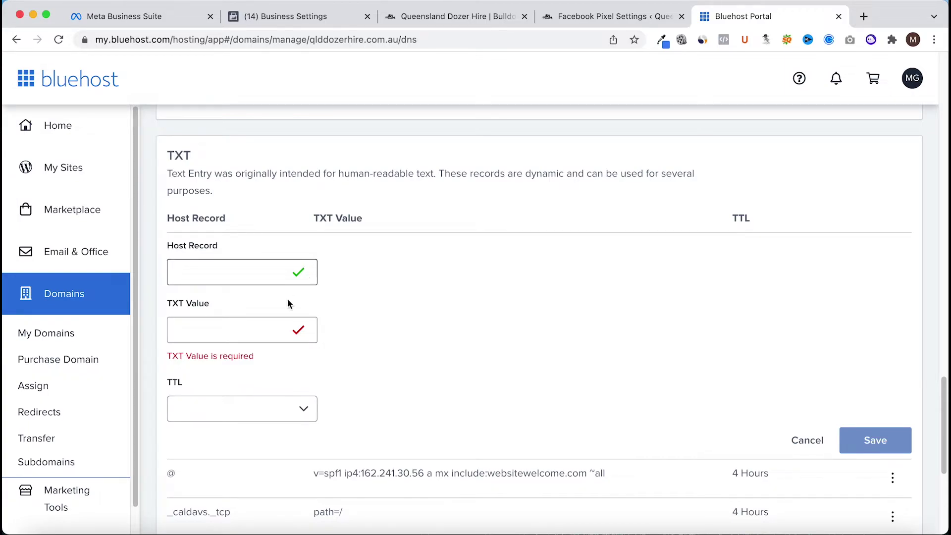
Step: Paste the facebook-domain-verification value as the TXT value, set TTL to 4 Hours, and save
click(196, 331)
right_click(197, 331)
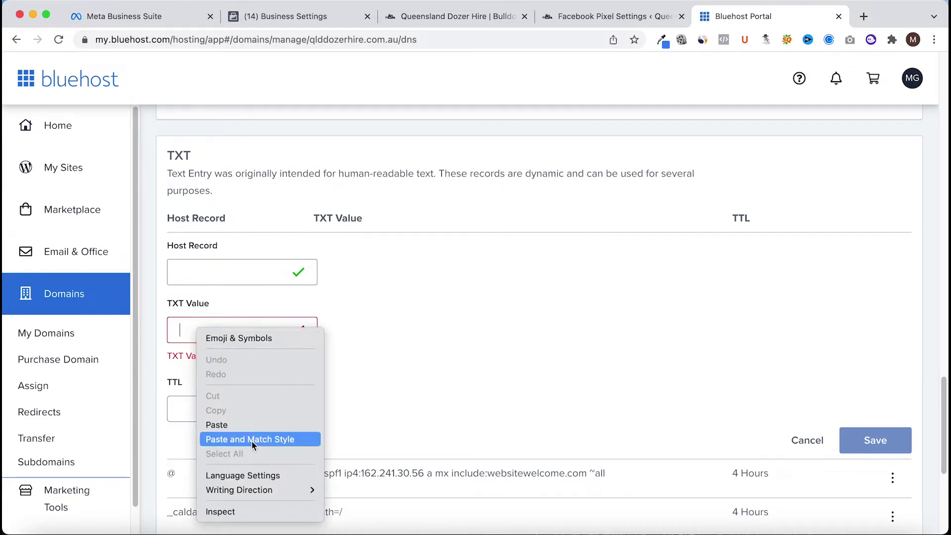
click(229, 424)
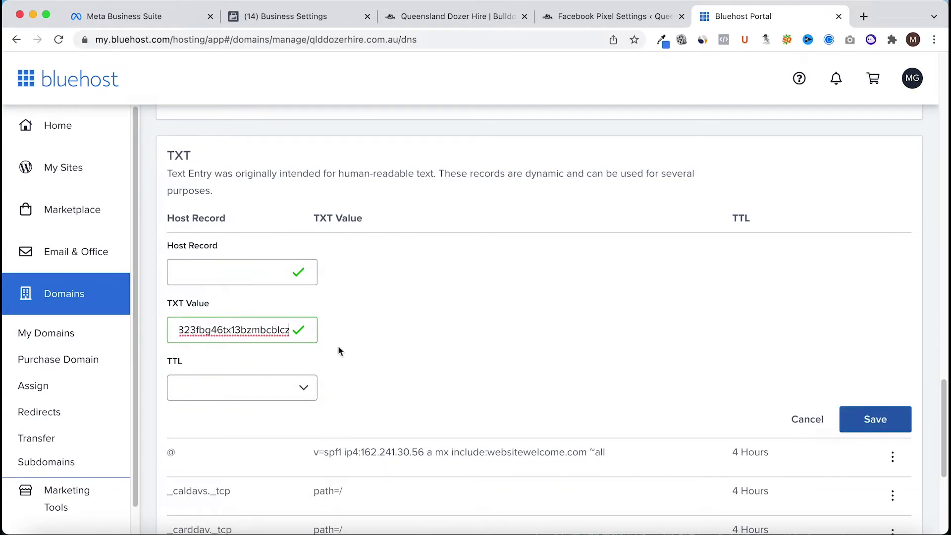
click(304, 389)
scroll(251, 340, up, 10)
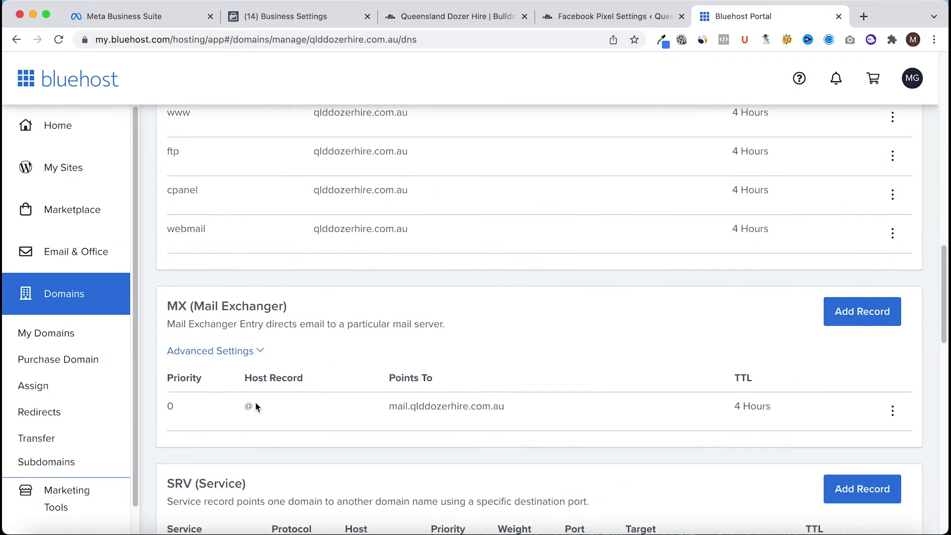
scroll(255, 402, down, 10)
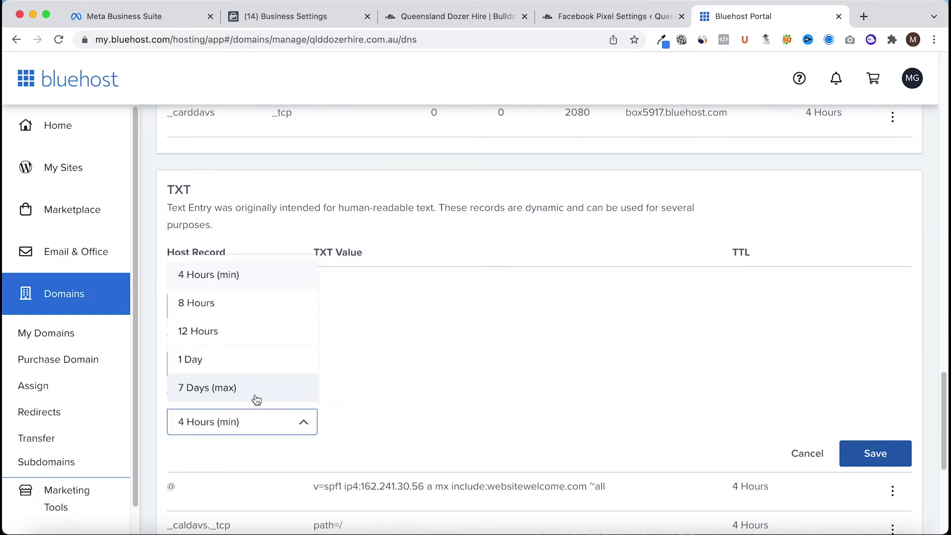
click(226, 286)
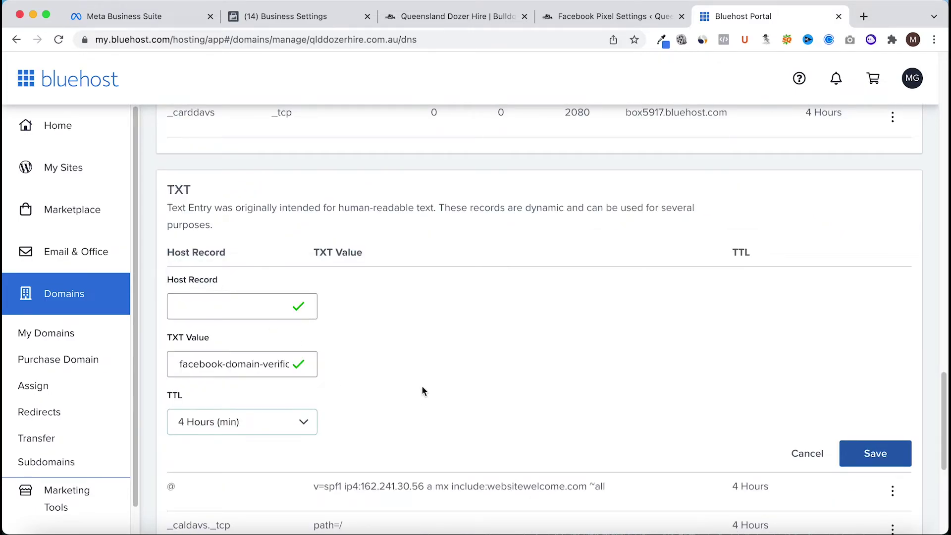
click(881, 453)
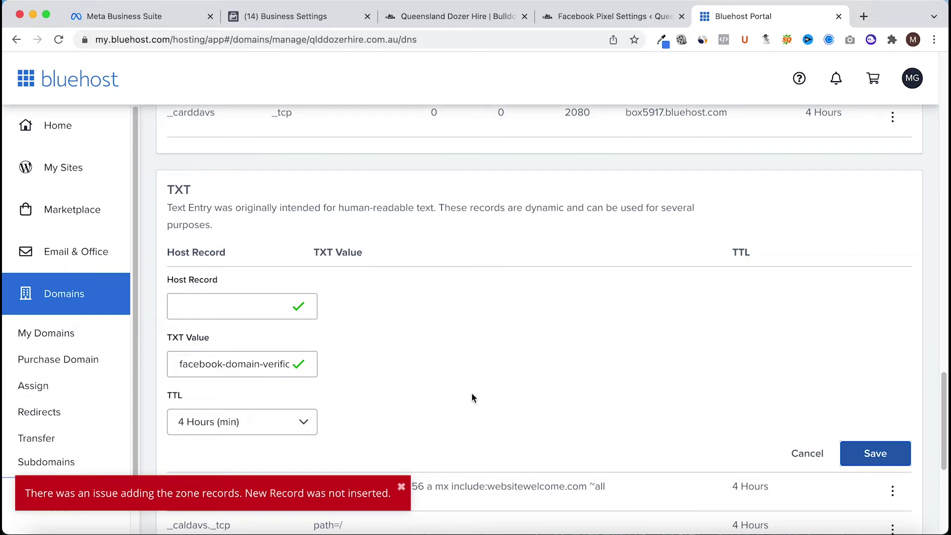
Step: Set the TXT record's host to @, save it again, and return to the top of the DNS page
scroll(471, 393, down, 2)
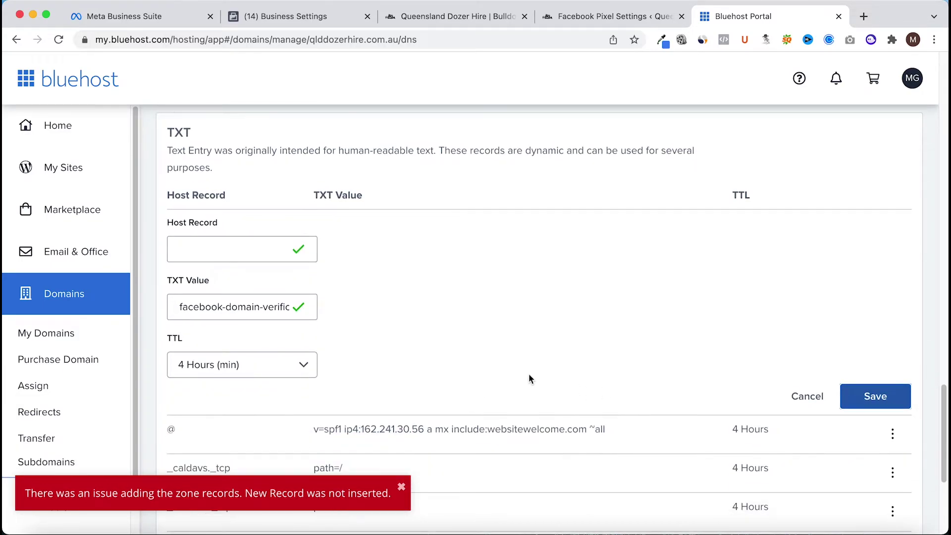
click(204, 245)
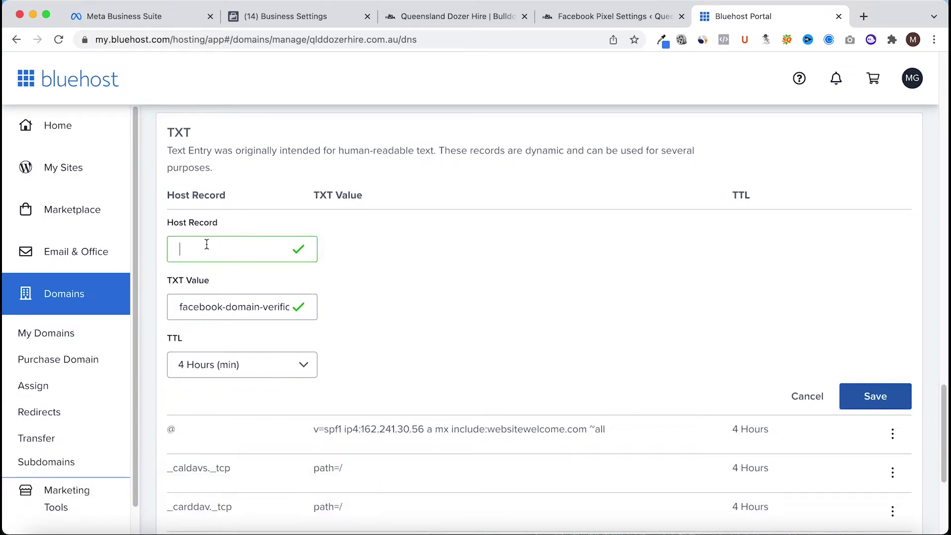
text(@)
click(894, 397)
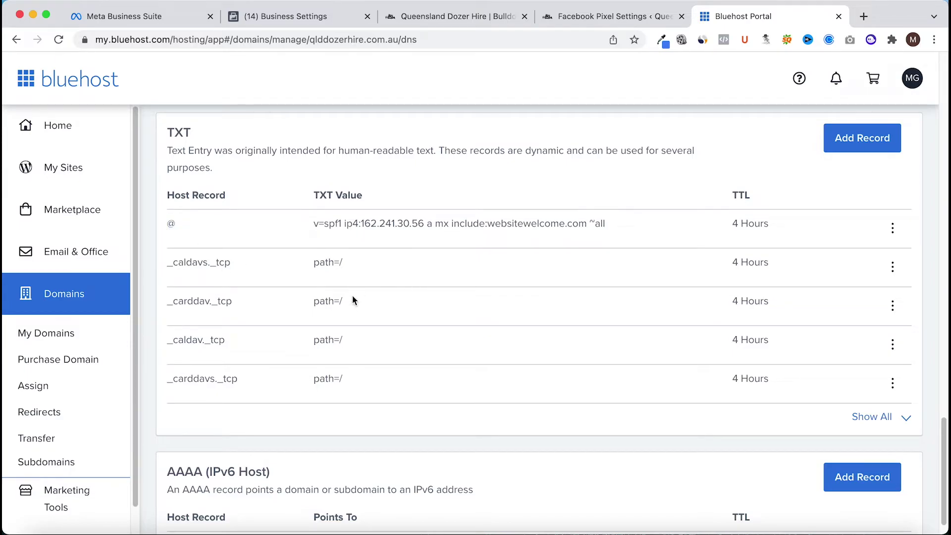
scroll(335, 359, up, 10)
scroll(405, 346, up, 3)
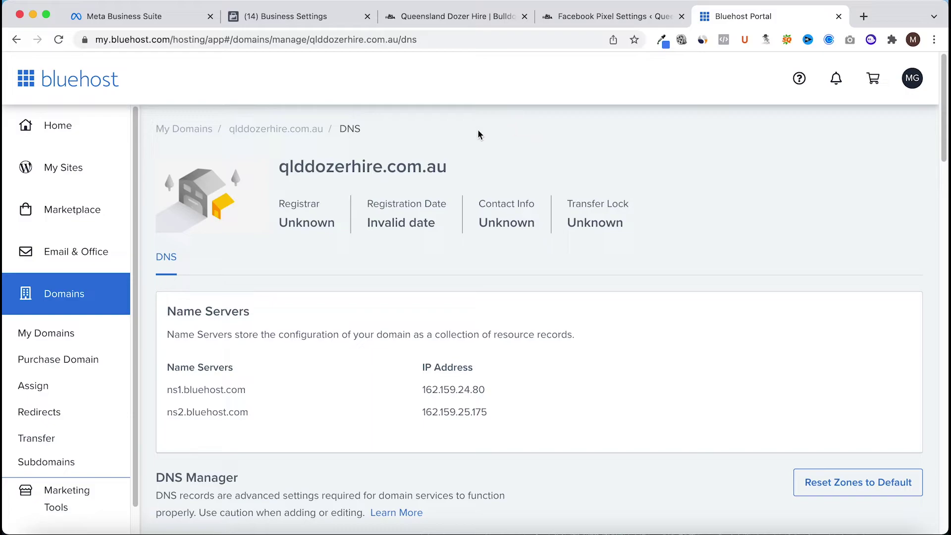
Step: Back in Business Settings, retry Verify domain until qlddozerhire.com.au shows as Verified
click(319, 21)
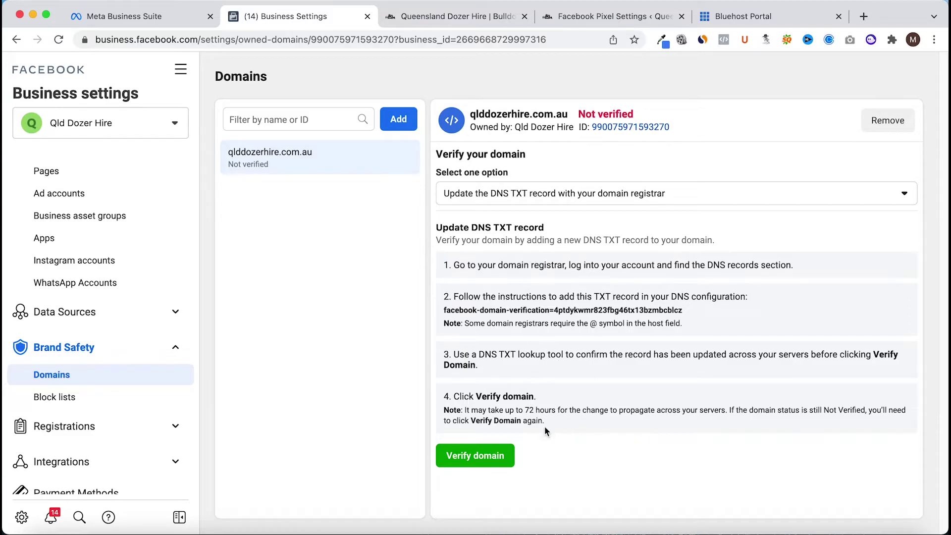
drag(524, 413, 542, 411)
click(485, 457)
click(491, 454)
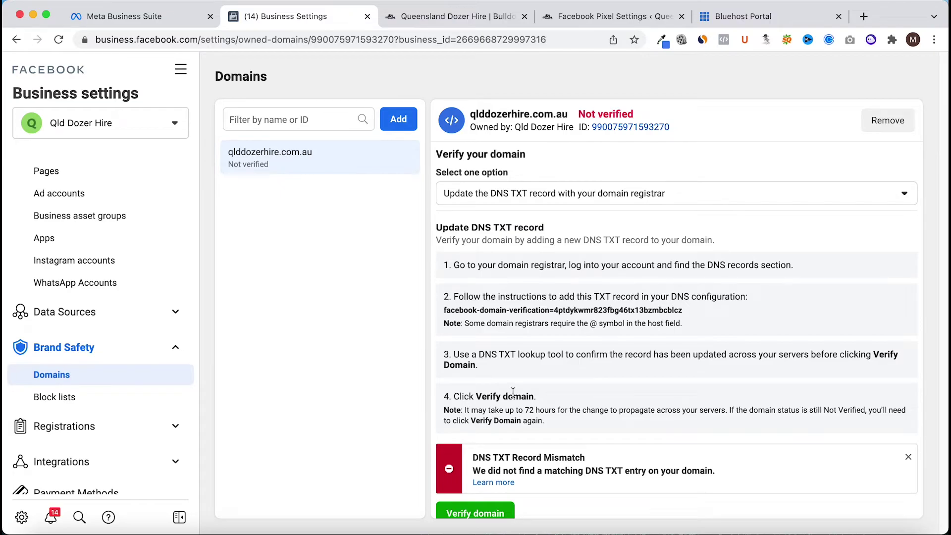
click(476, 459)
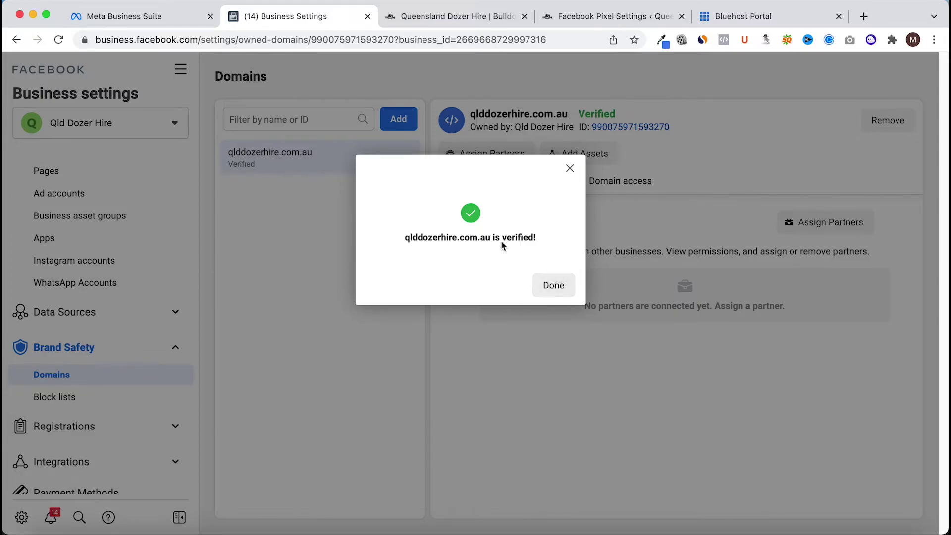
Step: Add the Queensland Dozer Hire classic page as an asset of qlddozerhire.com.au and view its connected assets
click(559, 296)
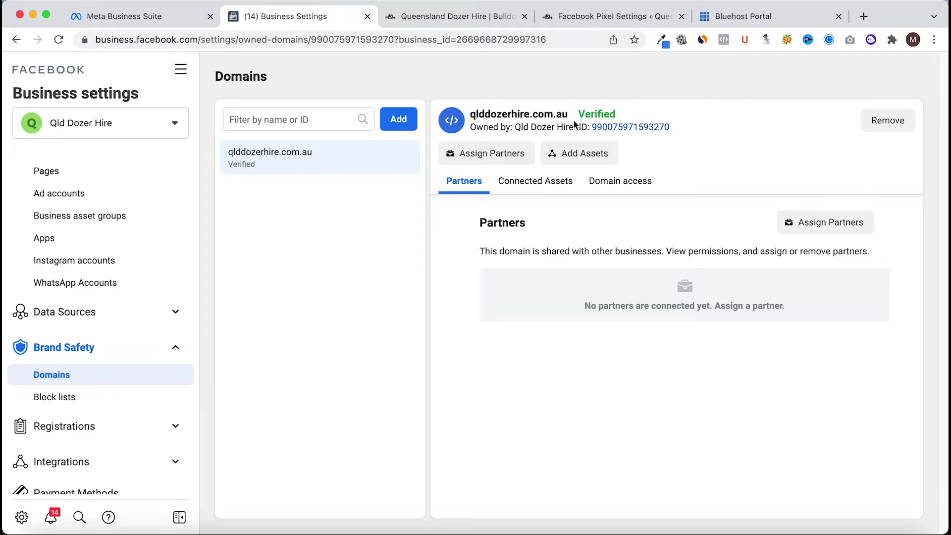
click(584, 157)
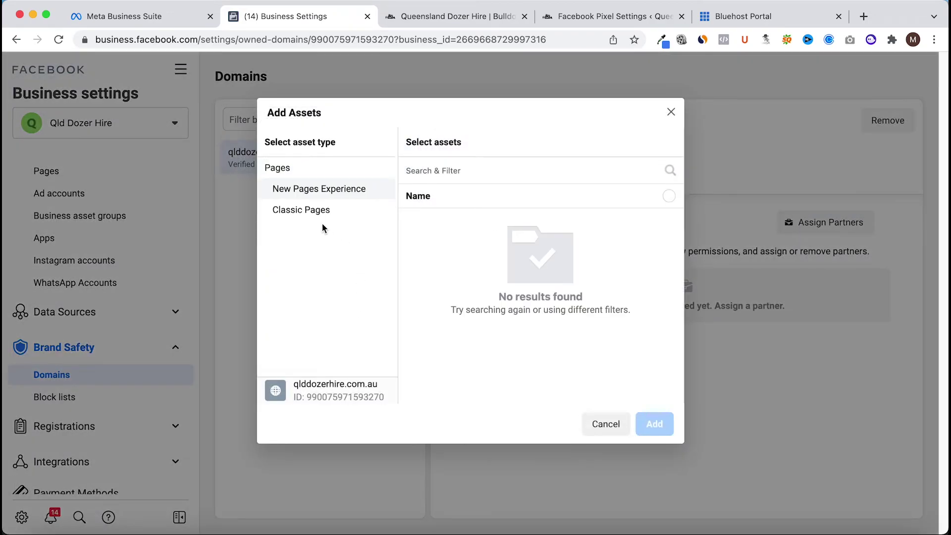
click(313, 214)
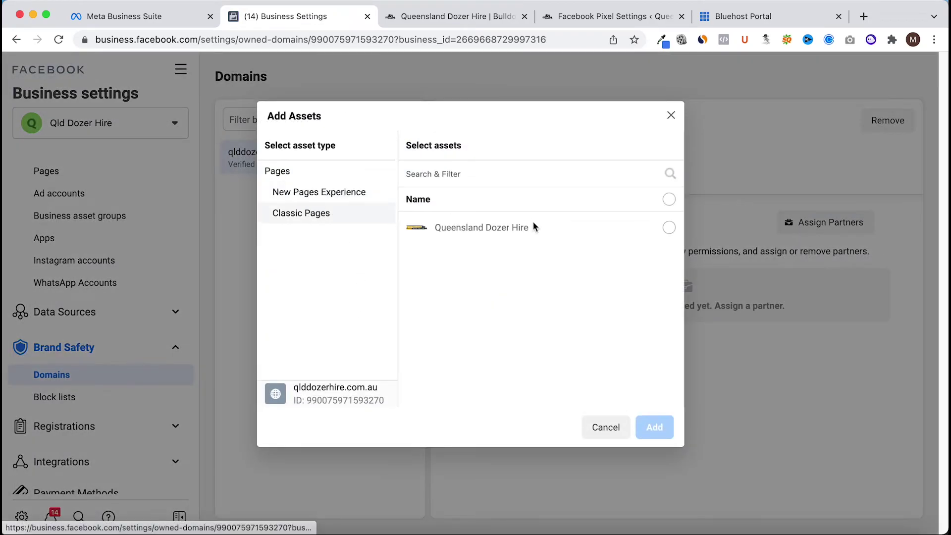
click(667, 232)
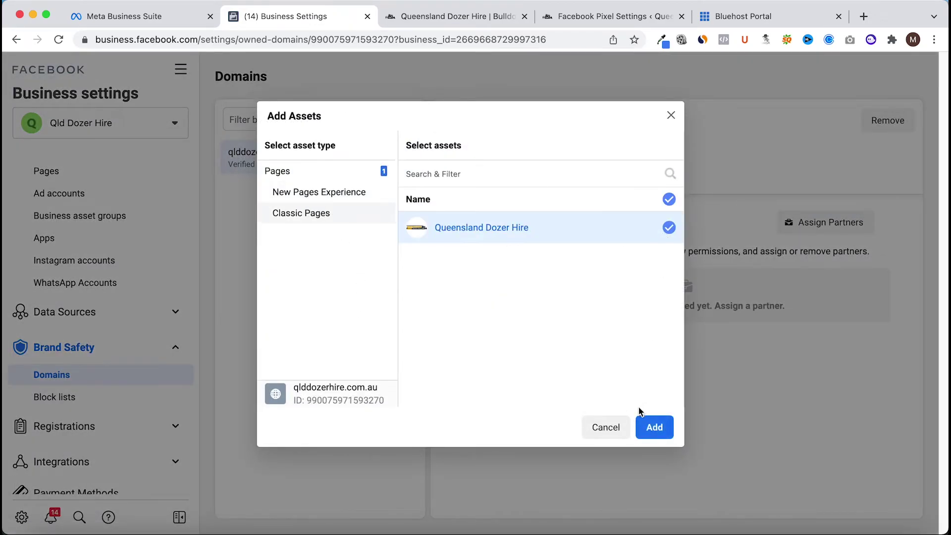
click(652, 427)
click(570, 279)
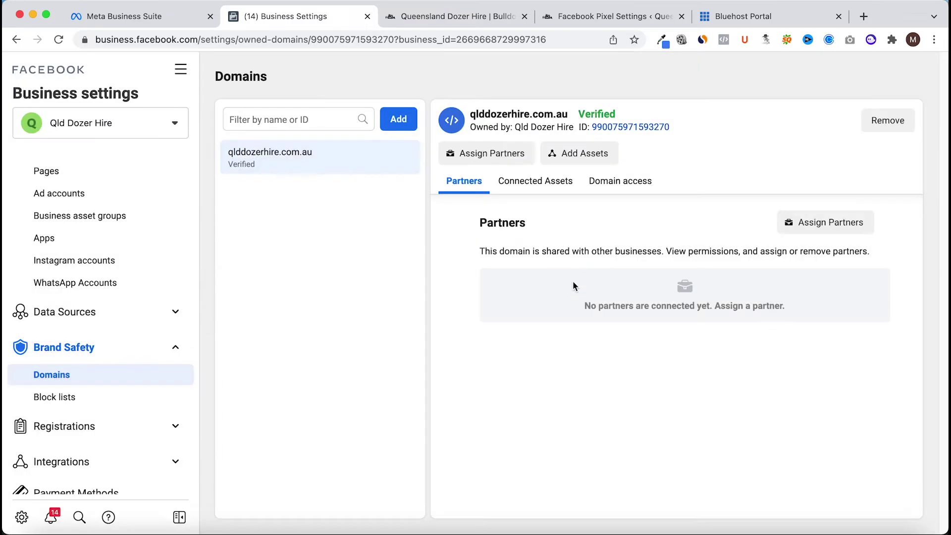
click(558, 181)
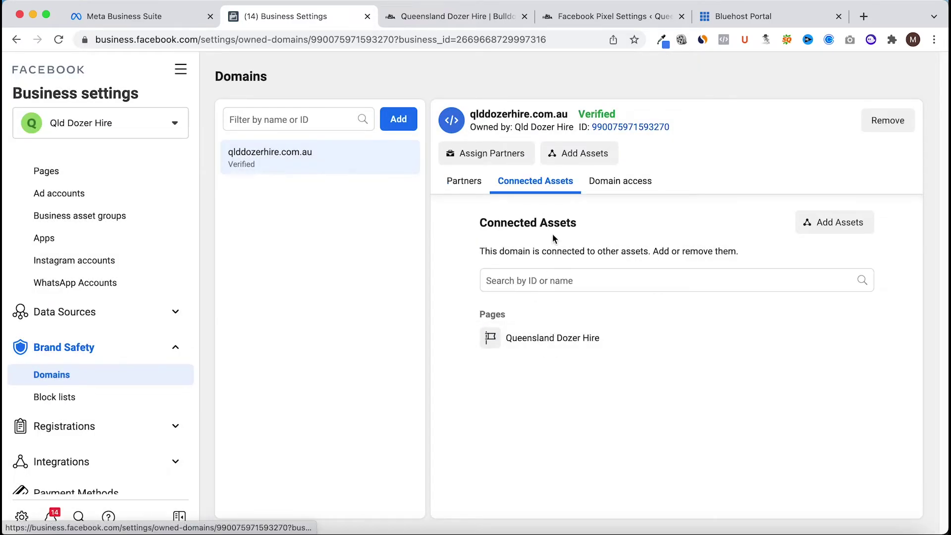
click(175, 346)
click(177, 315)
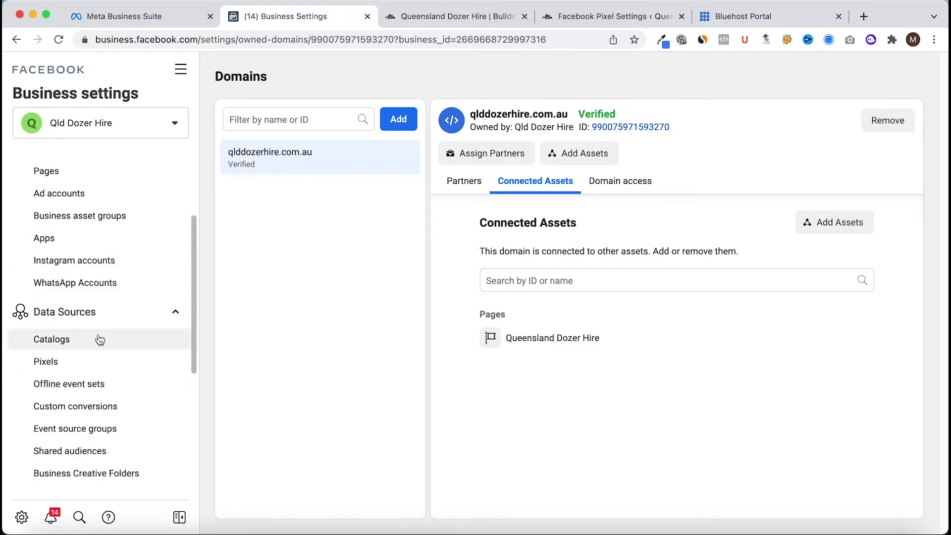
click(63, 362)
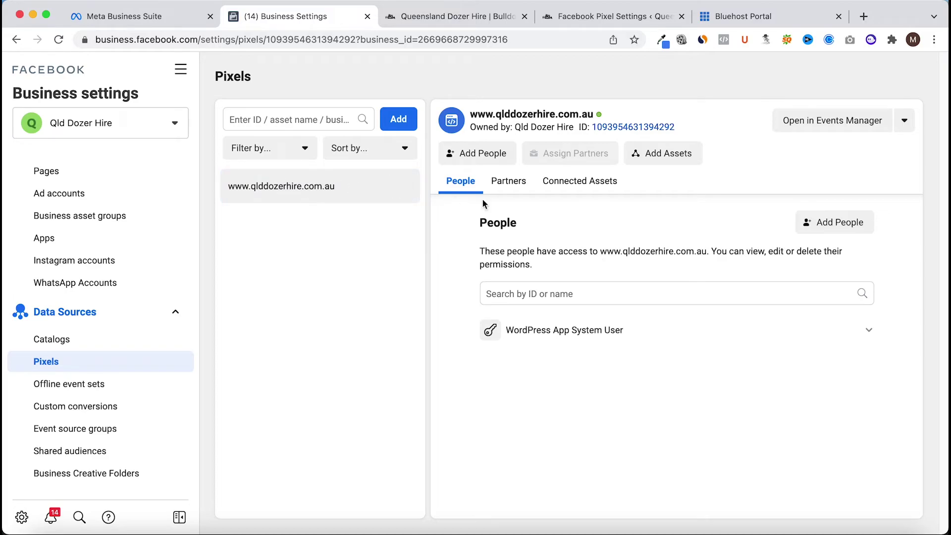
click(486, 157)
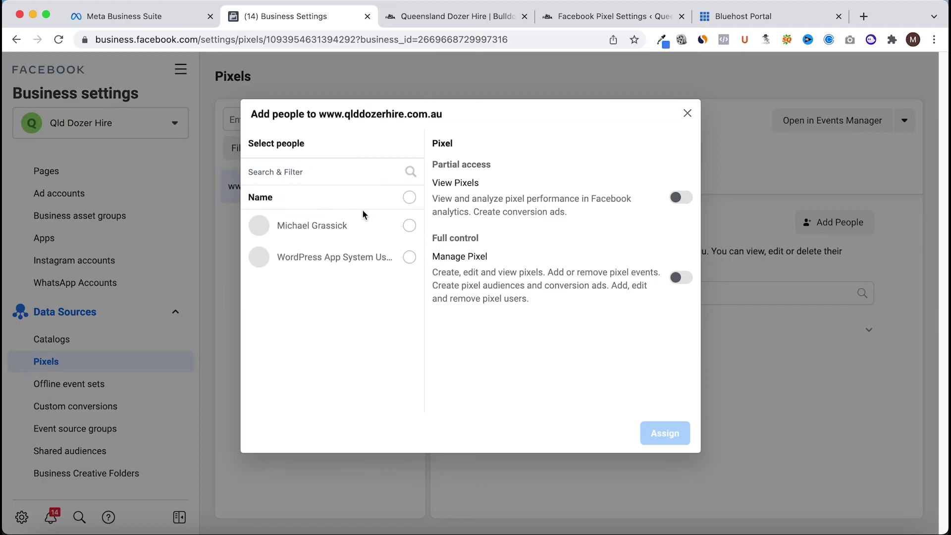
click(409, 226)
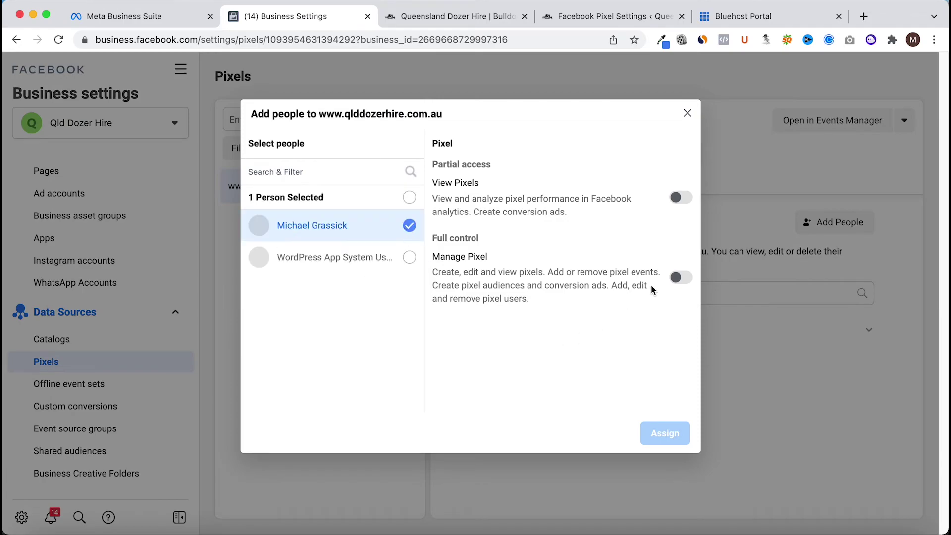
click(684, 281)
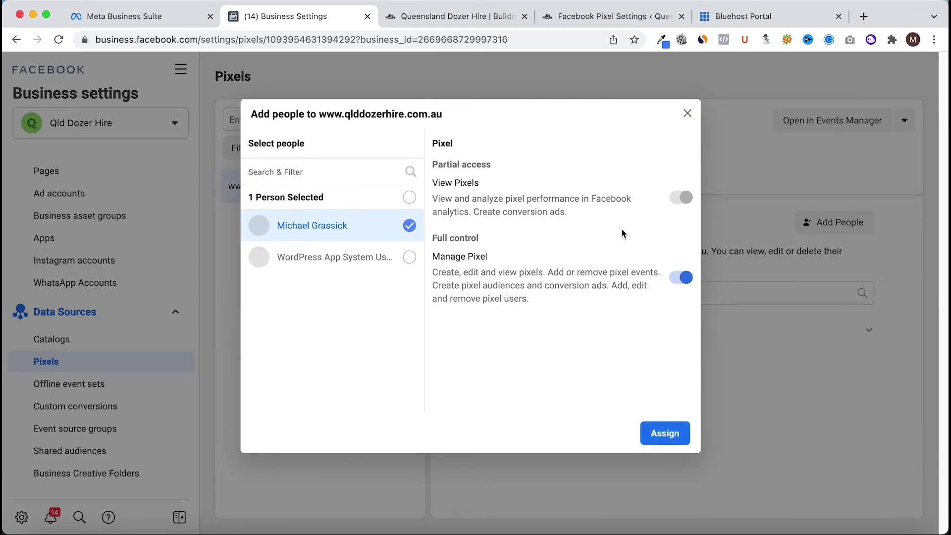
click(665, 433)
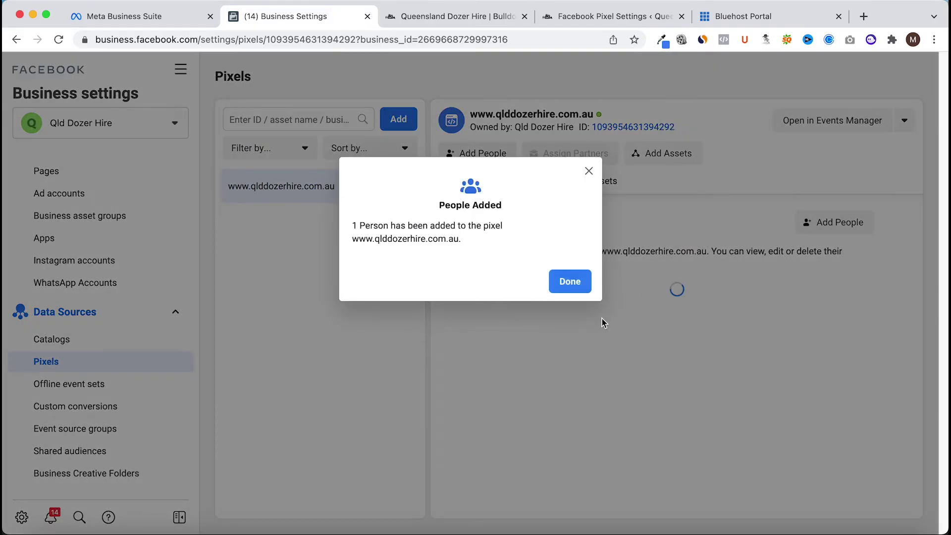
click(570, 281)
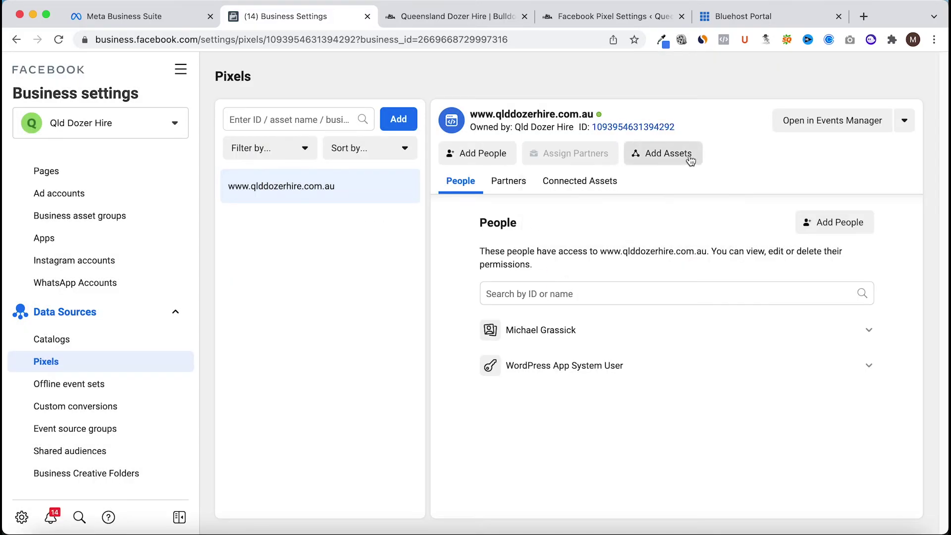
Step: Connect the QDH - Ad account to the pixel
click(664, 154)
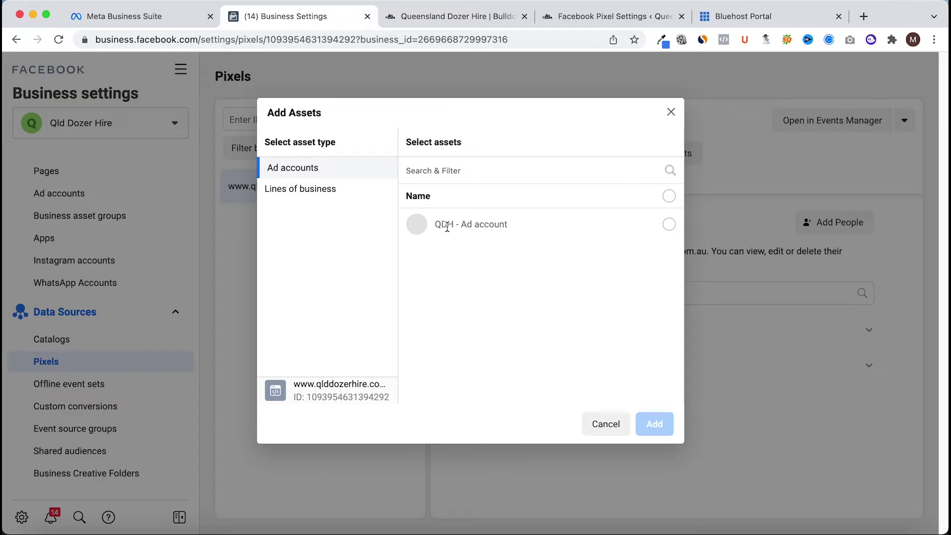
click(669, 225)
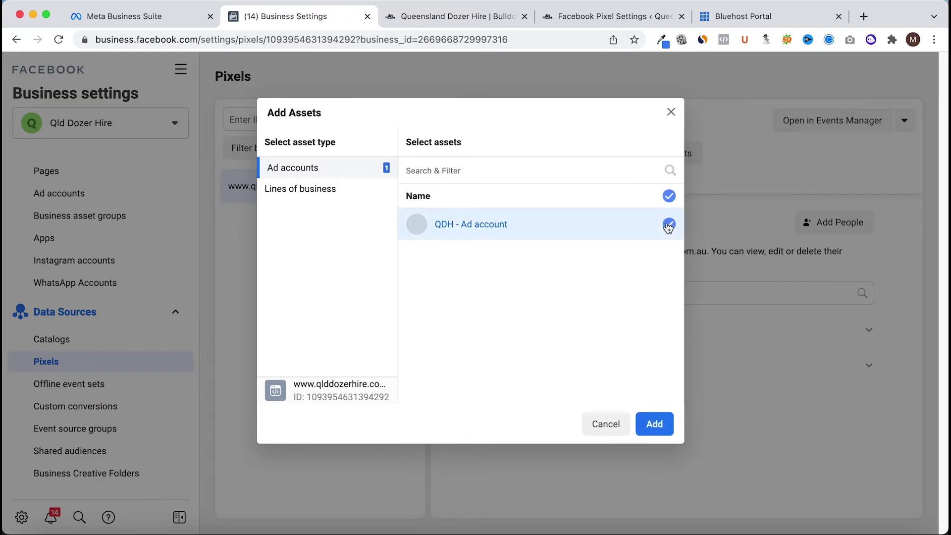
click(655, 424)
click(574, 280)
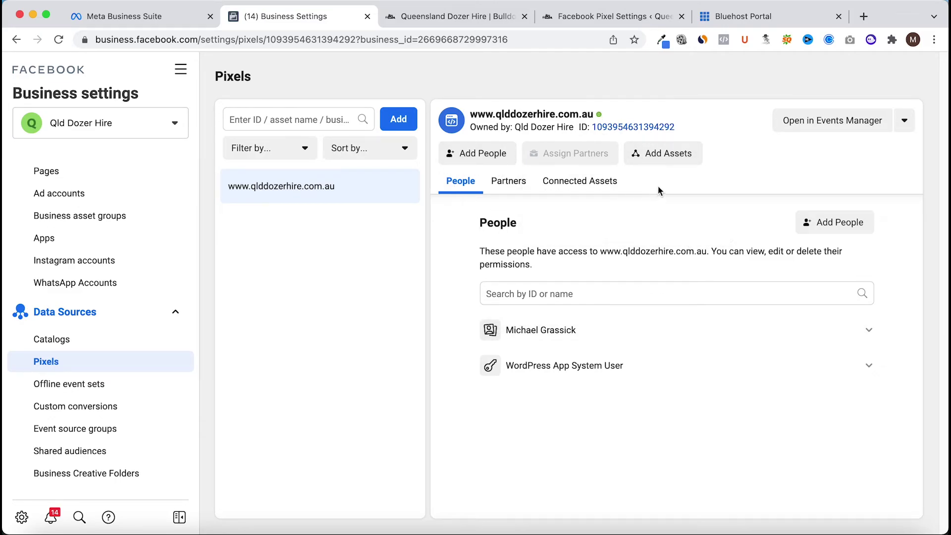
mouse_move(600, 116)
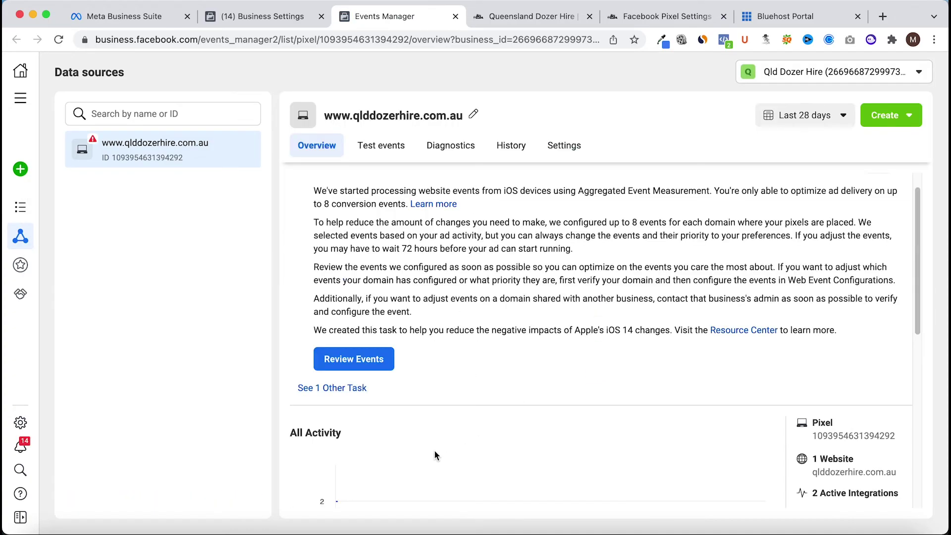
Step: Review the pixel's Overview events, then open its one other outstanding task
scroll(665, 461, down, 1)
scroll(665, 461, down, 5)
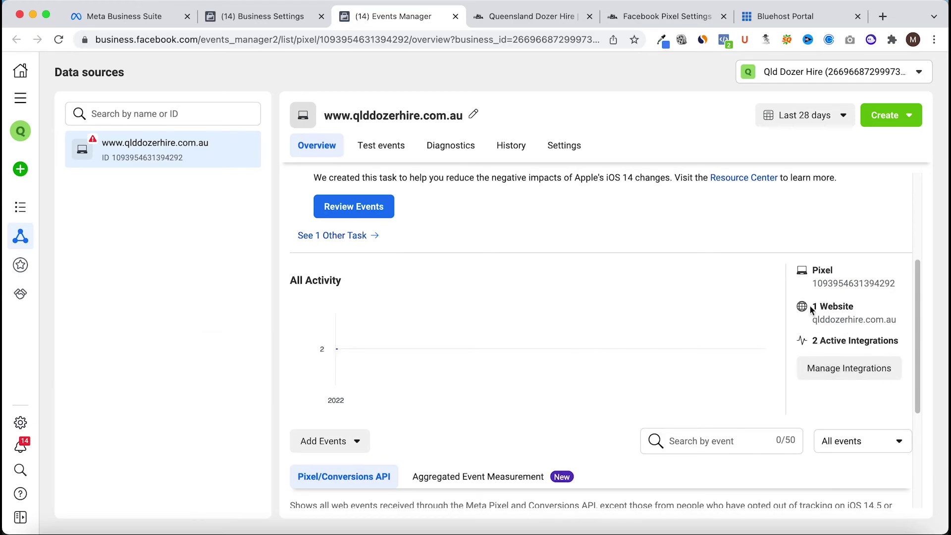
scroll(423, 337, down, 7)
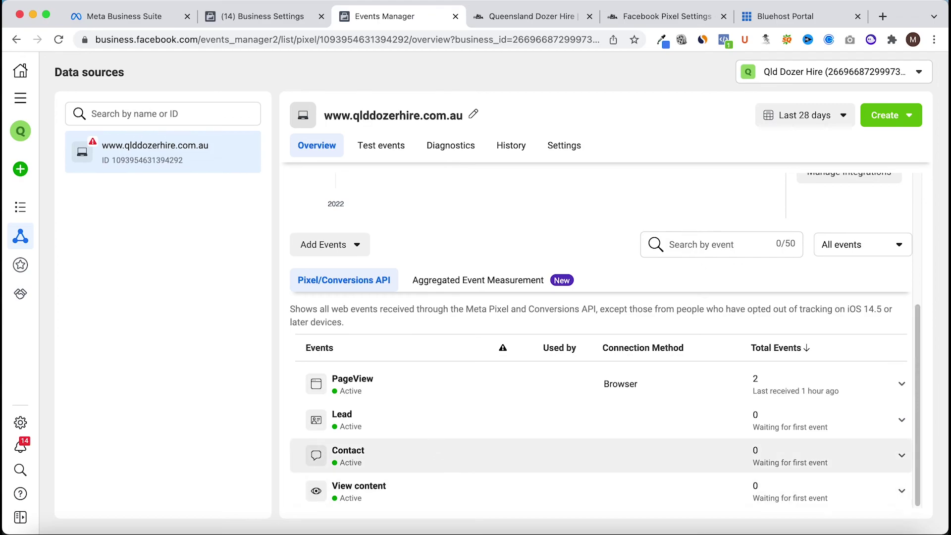
scroll(421, 431, up, 5)
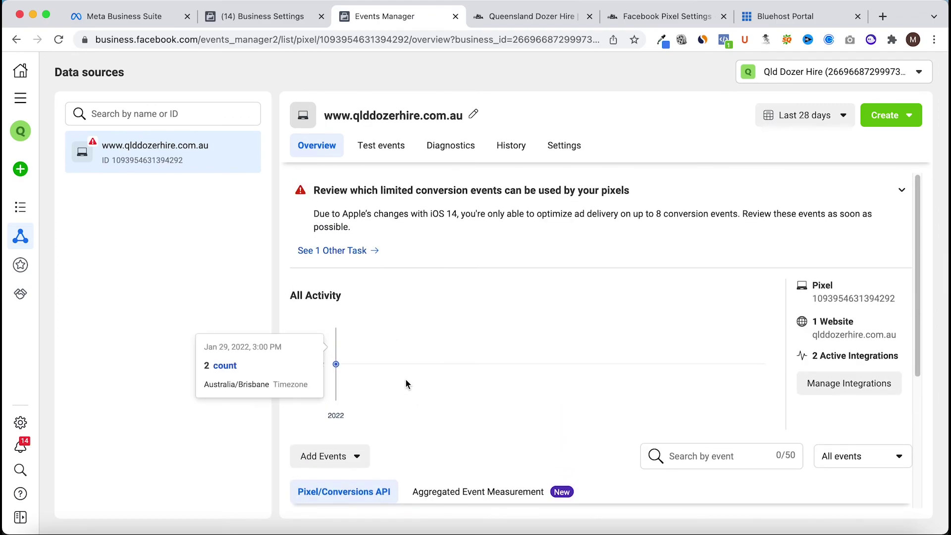
scroll(441, 375, down, 1)
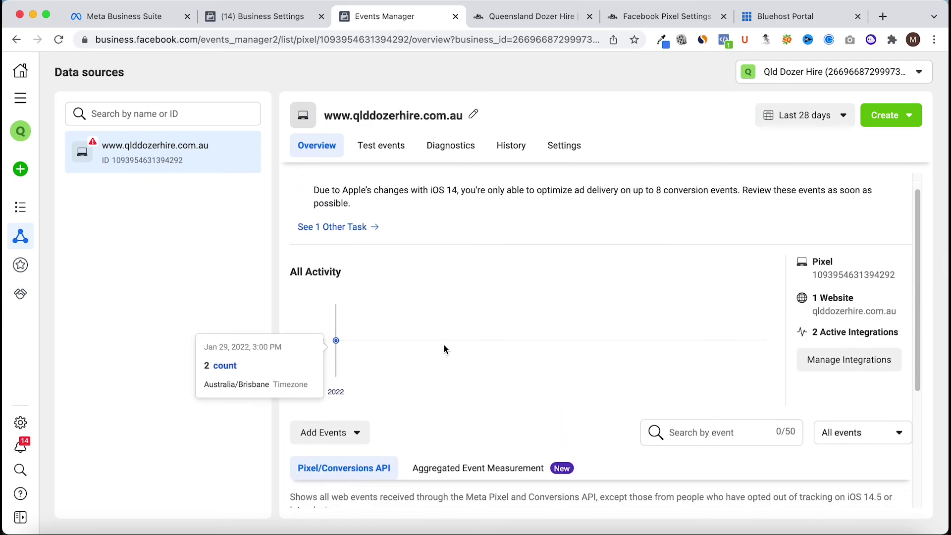
click(337, 226)
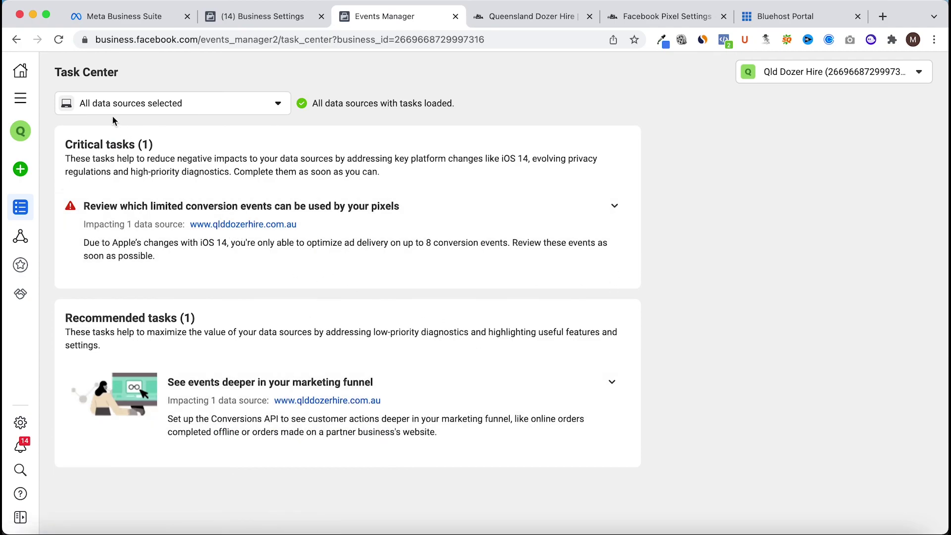
Step: Open the All tools panel over the Task Center
click(21, 98)
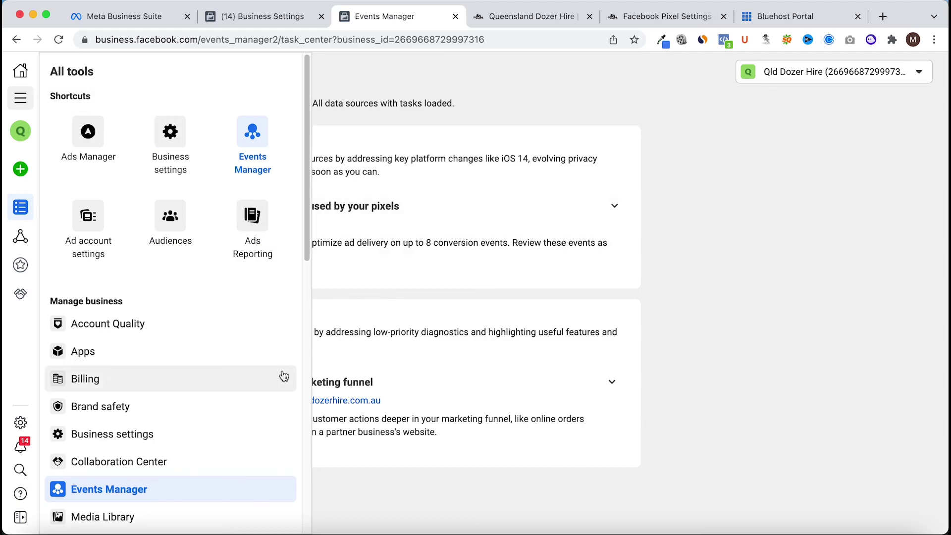